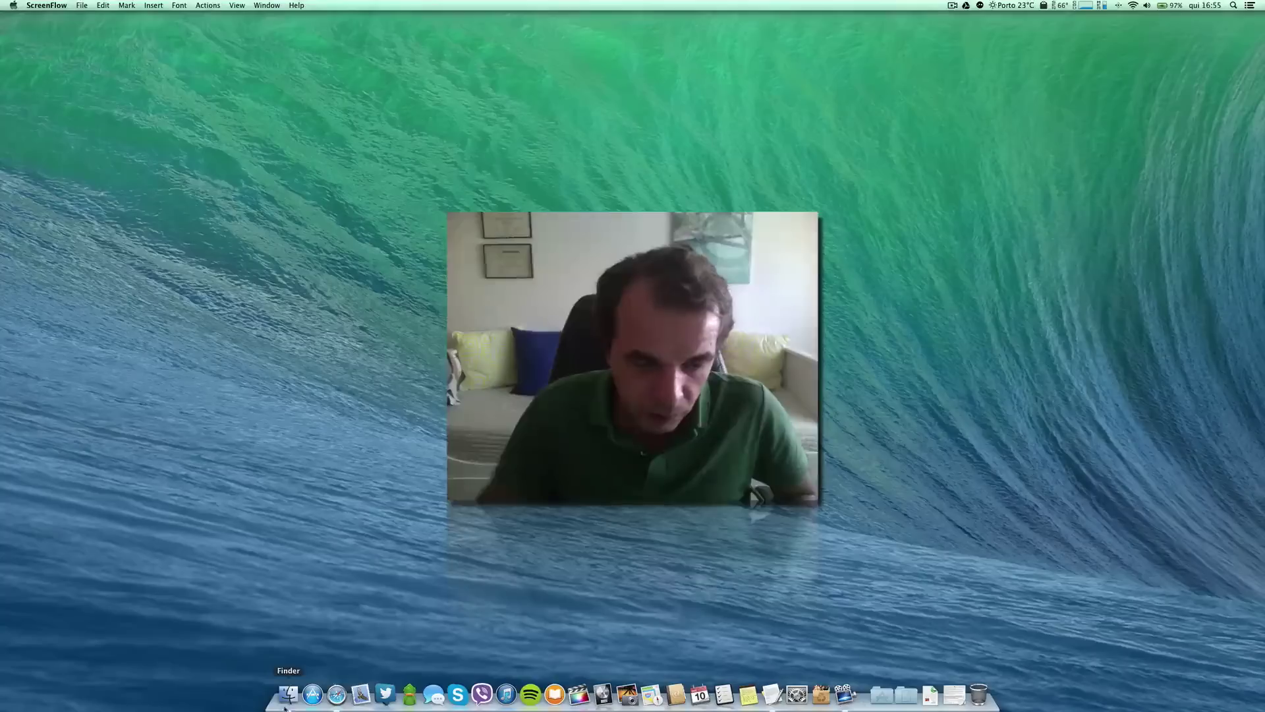
Step: Open a Finder window, check the Applications folder, and select the Mavericks installer on the Install OS X Mavericks volume
click(288, 693)
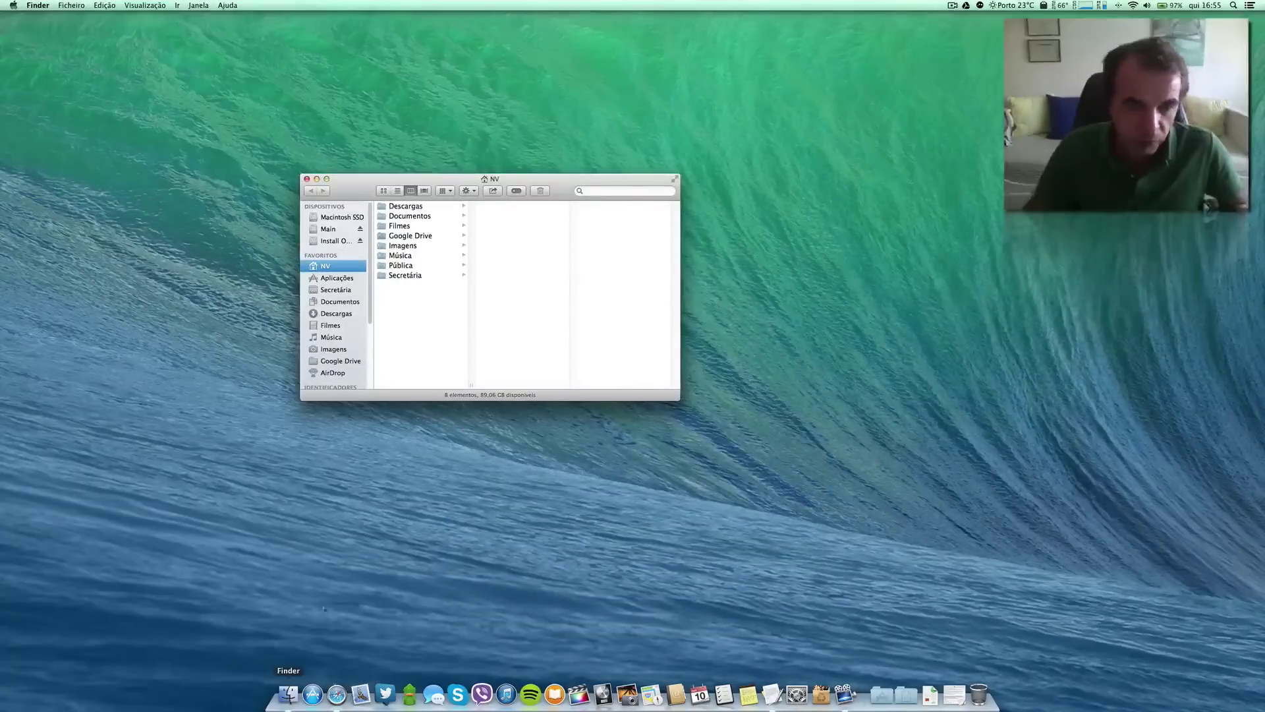
click(334, 240)
click(403, 206)
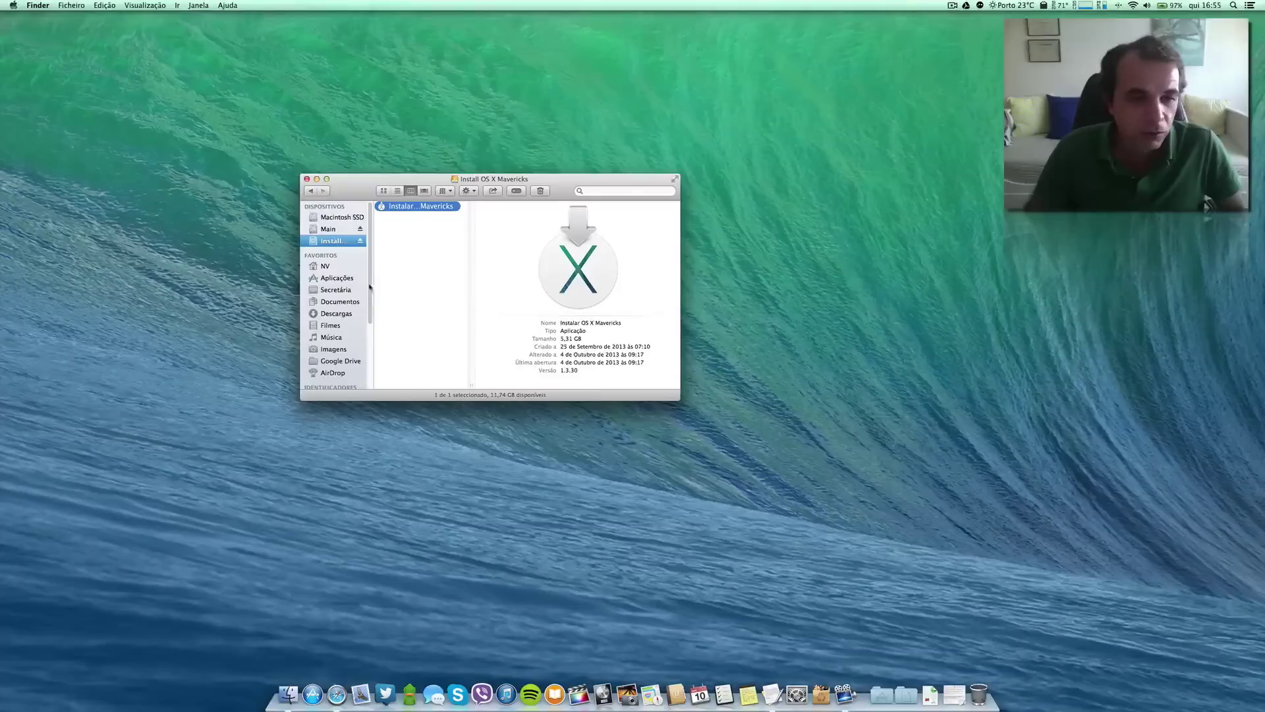
click(328, 278)
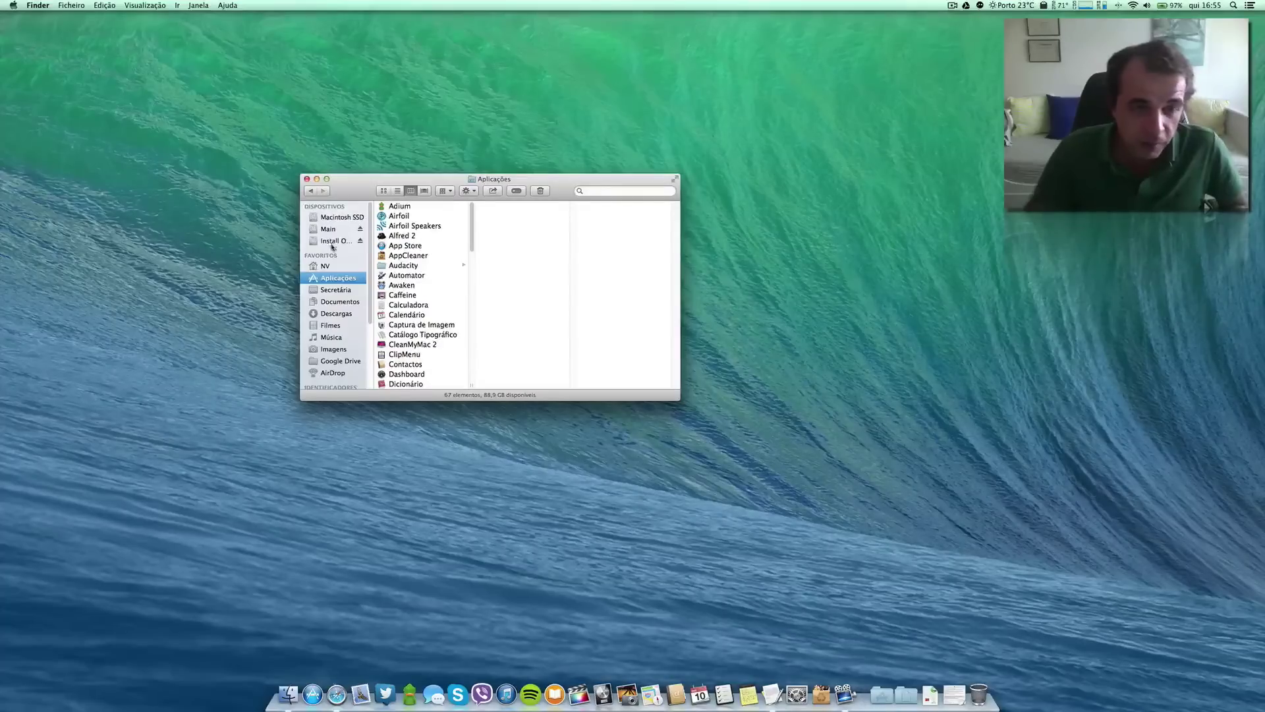
click(333, 242)
click(407, 207)
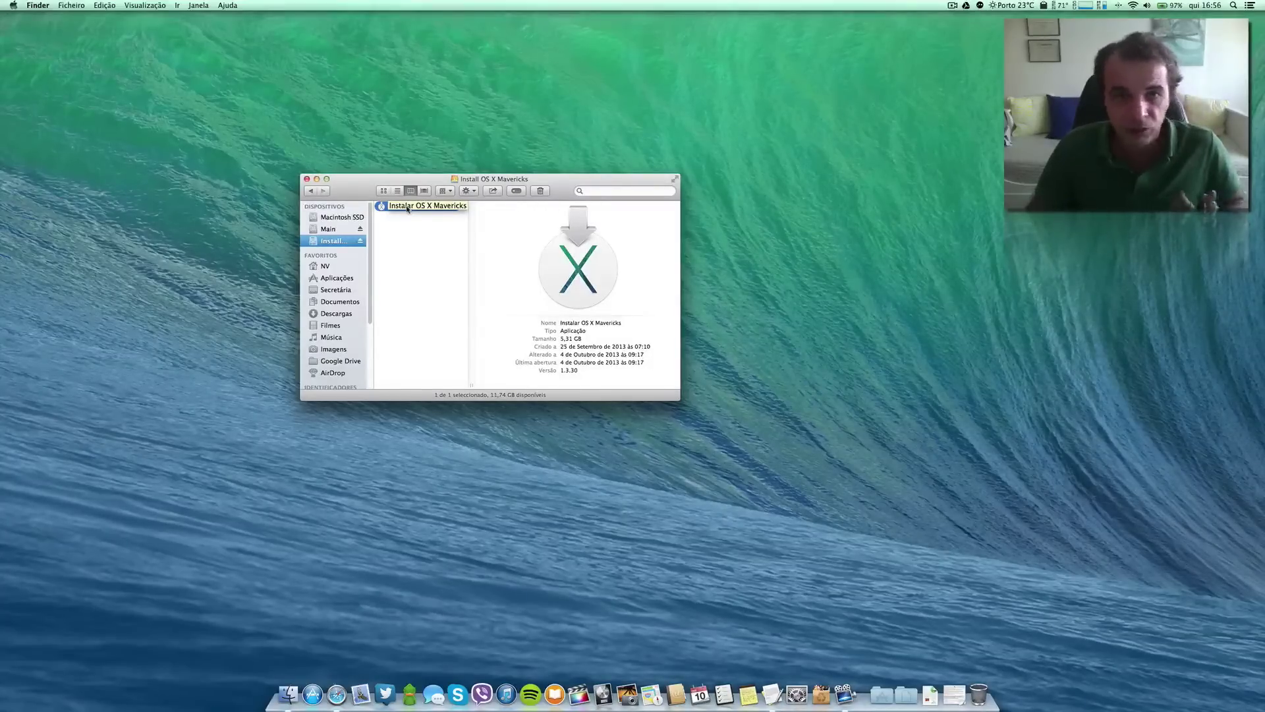
Step: Move the Finder window aside and launch Disk Utility from the Utilities folder
drag(563, 186, 281, 203)
click(881, 693)
click(849, 629)
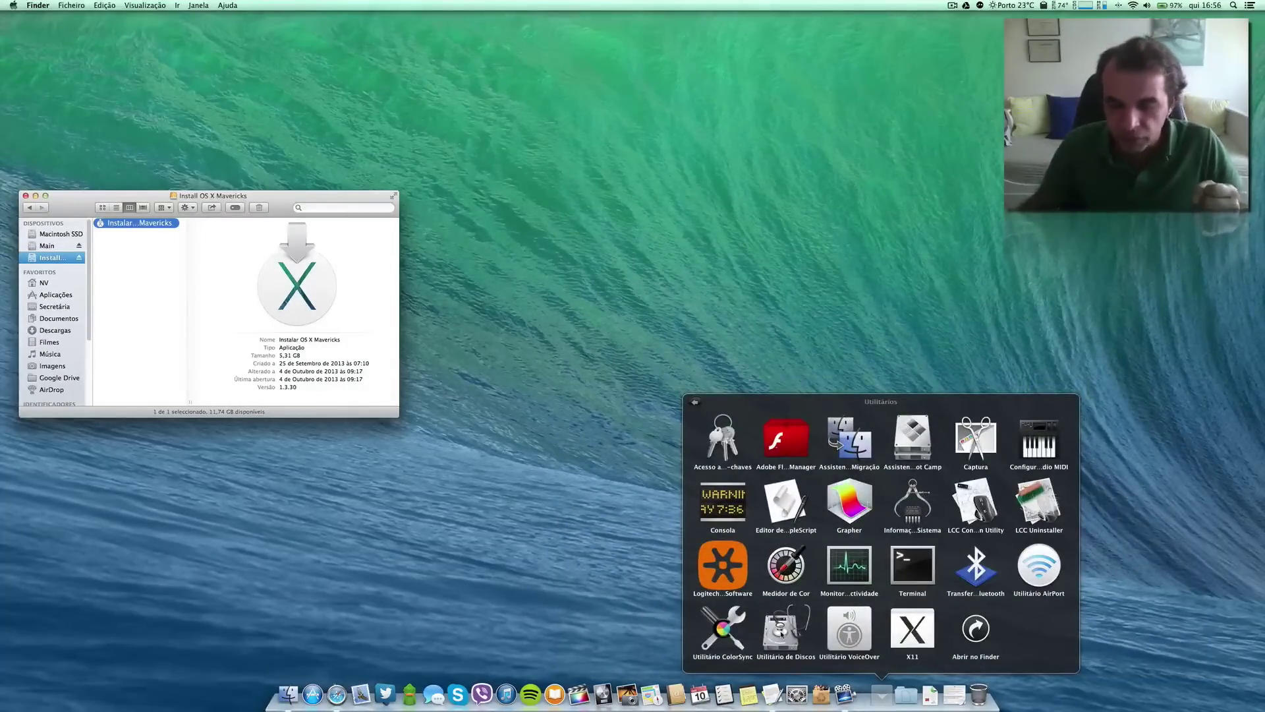
click(786, 631)
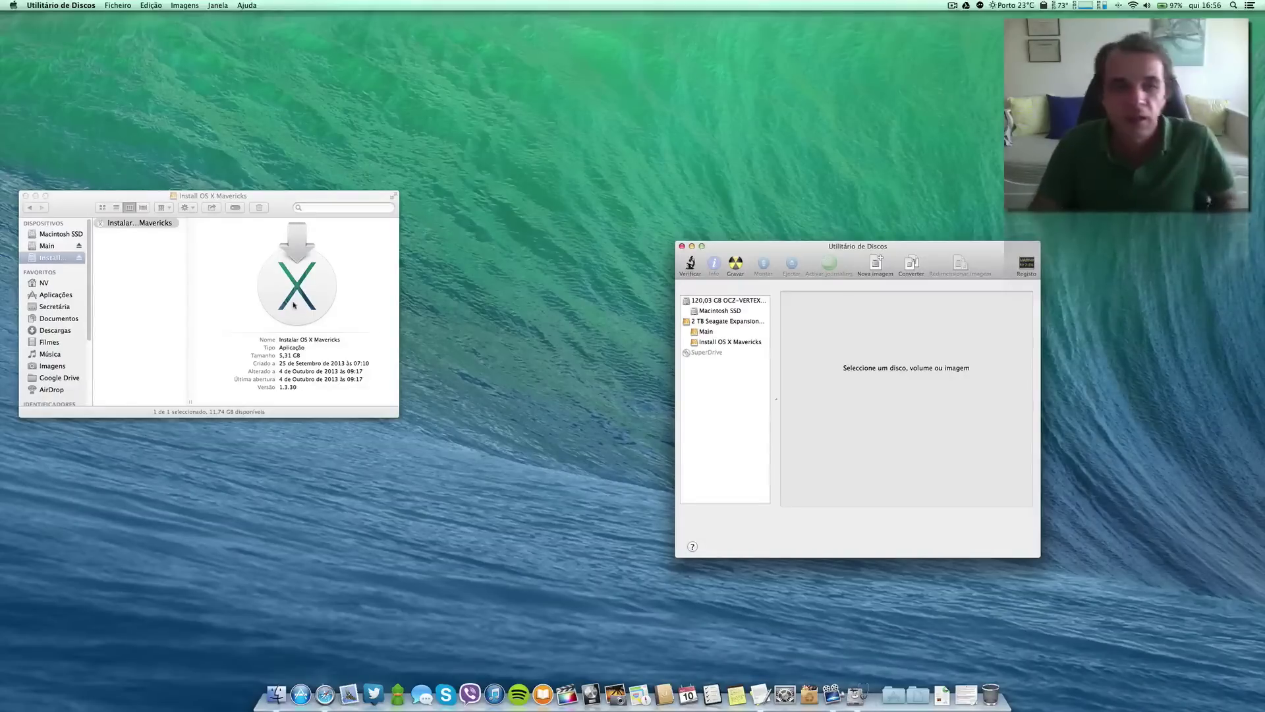
Step: Show the Mavericks installer's package contents, locate InstallESD.dmg in Contents/SharedSupport, and close the Finder window
right_click(139, 224)
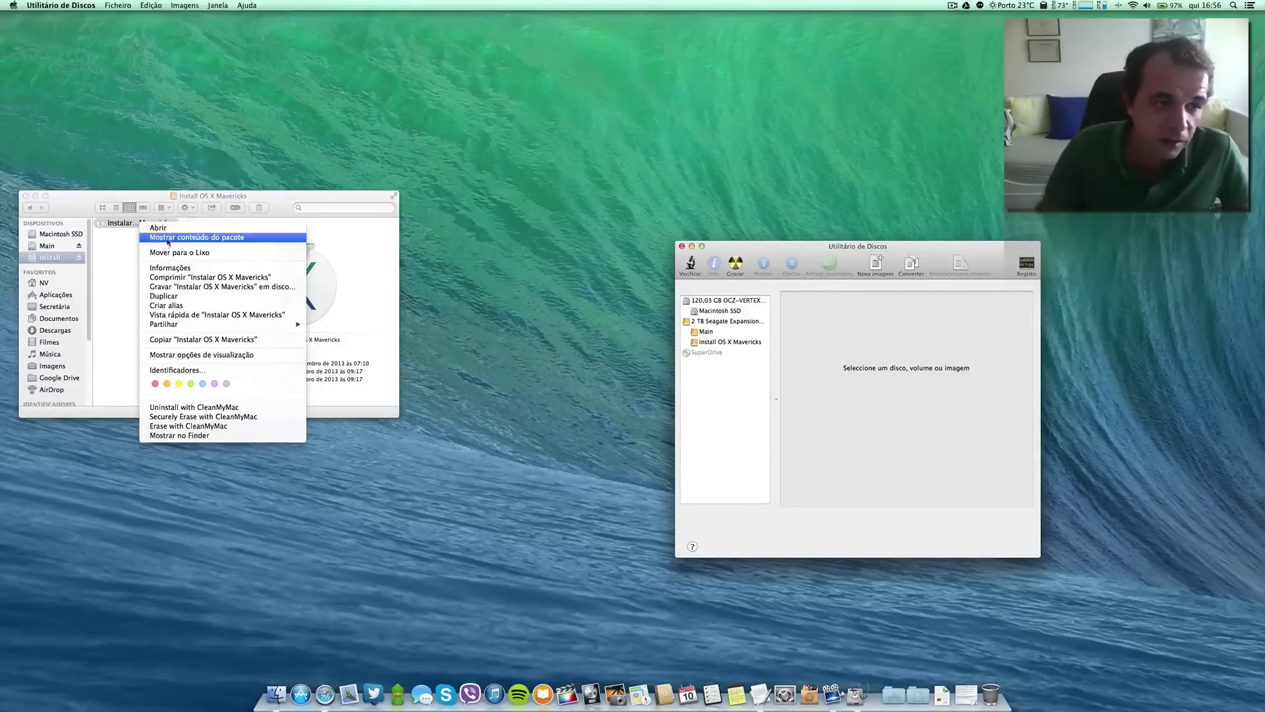
click(191, 238)
click(141, 234)
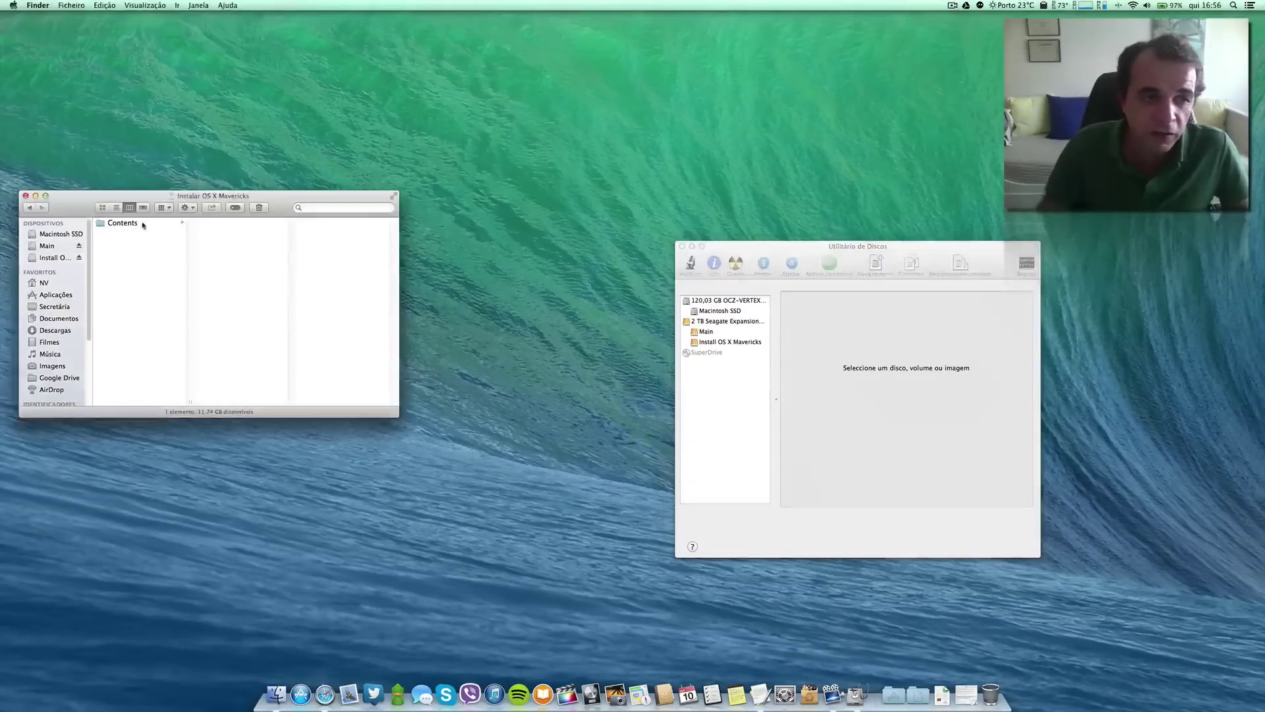
click(141, 224)
click(239, 273)
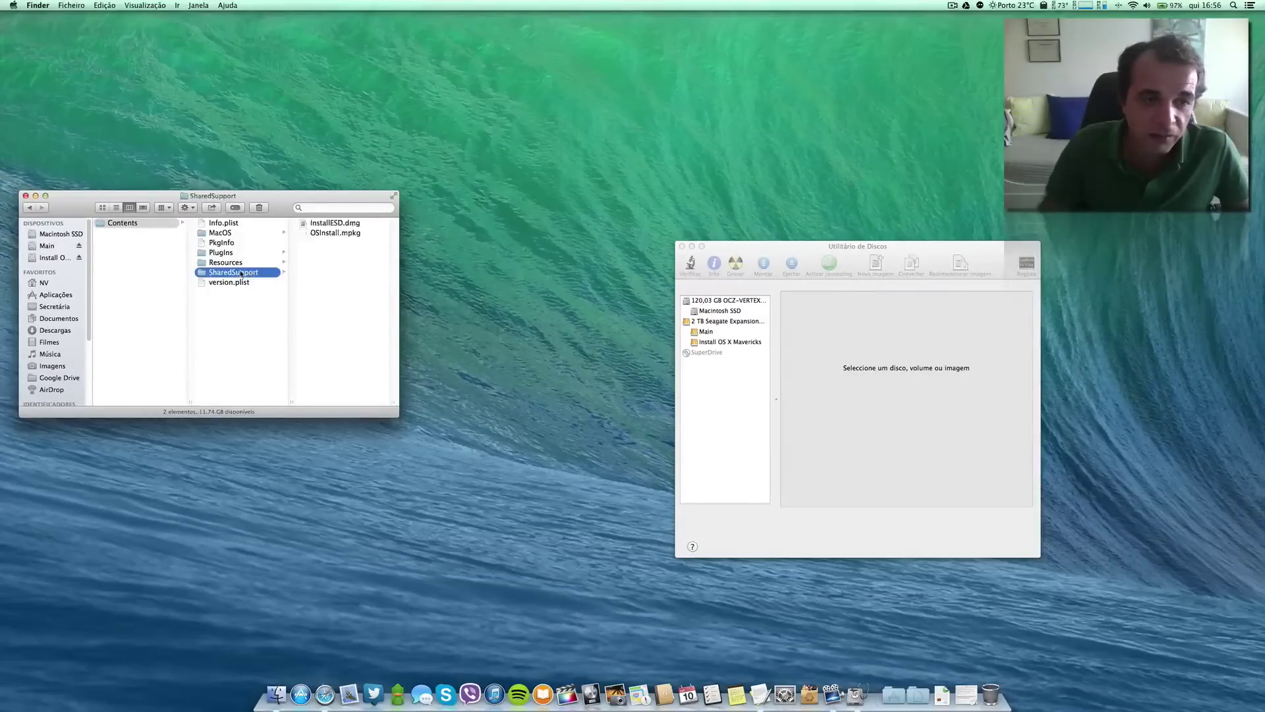
click(316, 224)
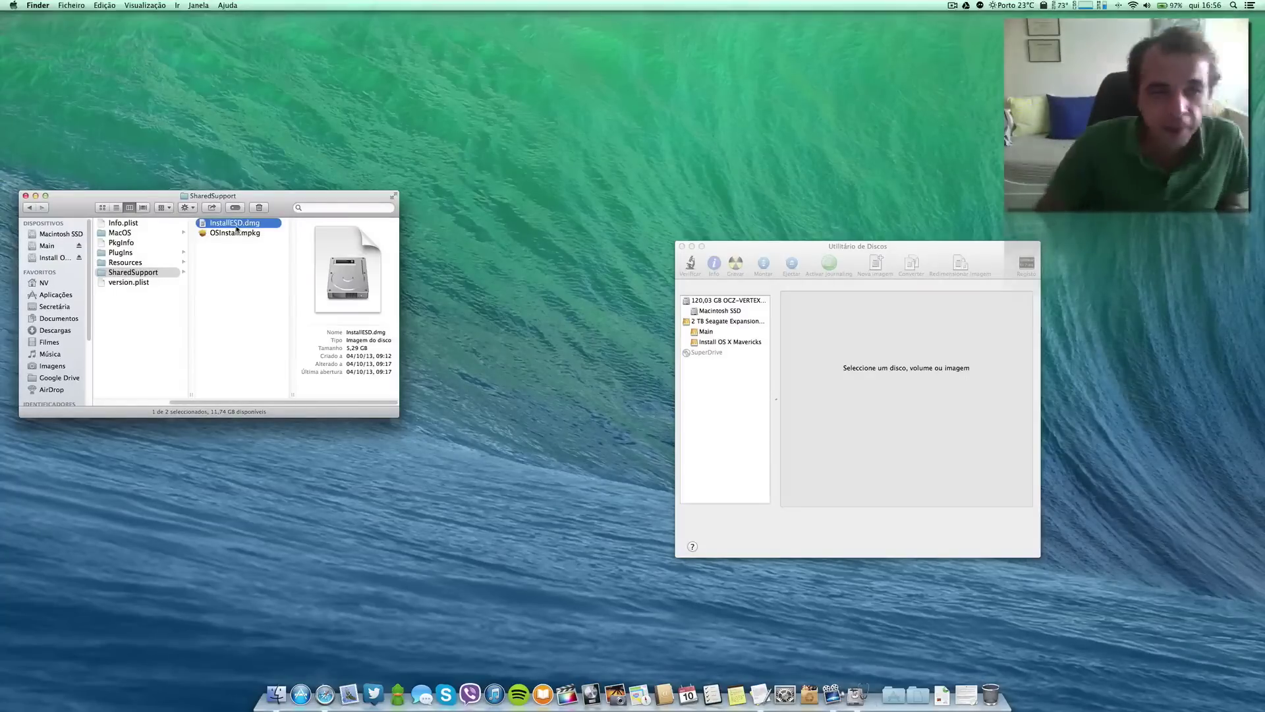
drag(241, 405, 166, 404)
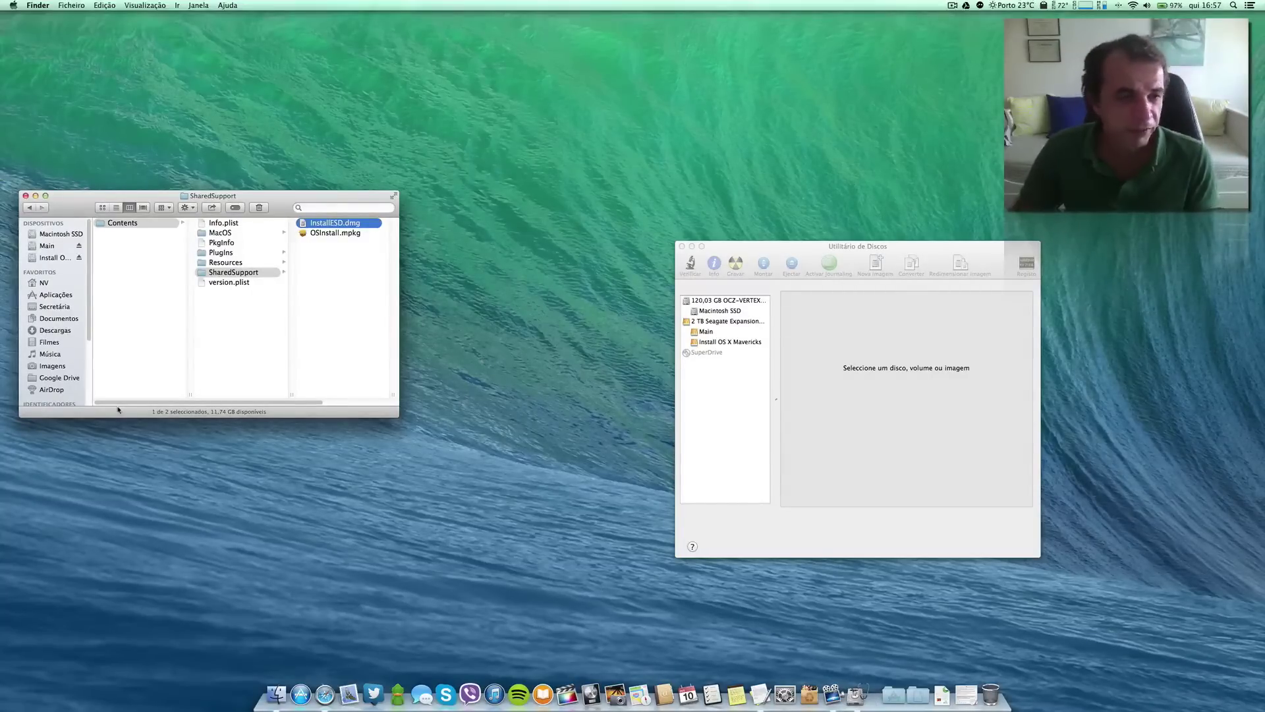
click(25, 196)
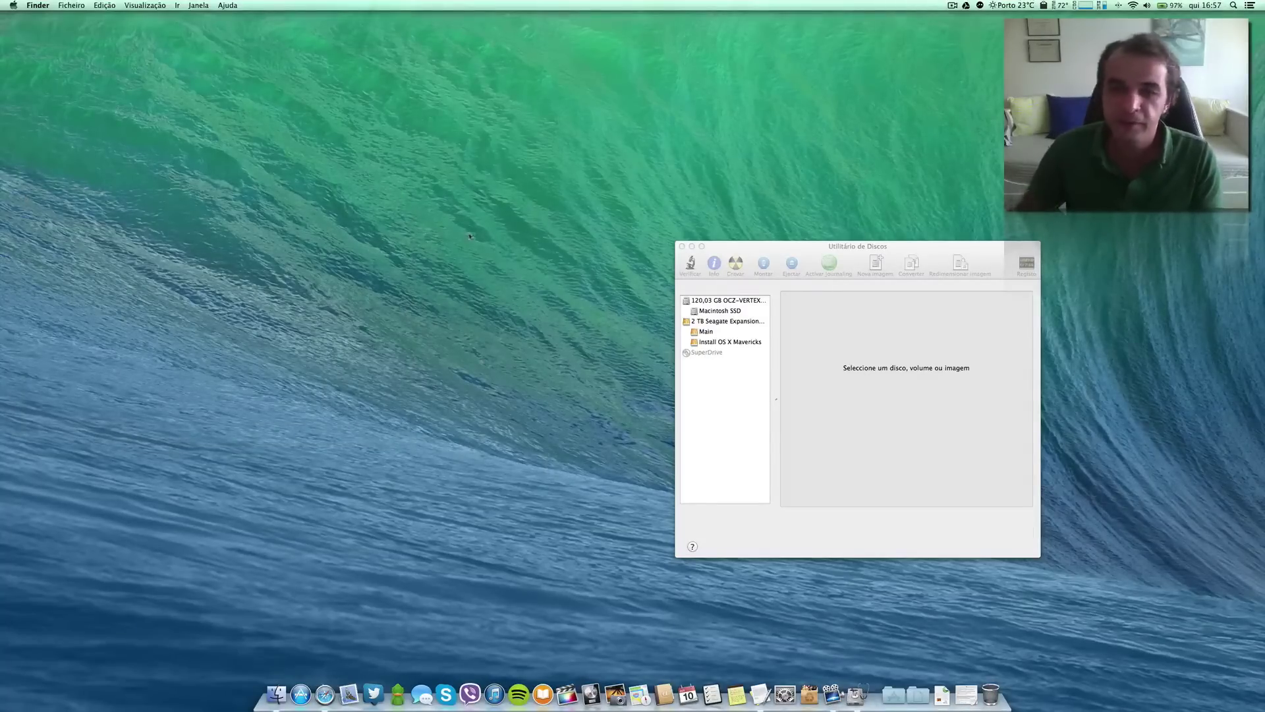
Step: Reposition Disk Utility, select the Install OS X Mavericks partition and display its erase settings
drag(792, 253, 532, 202)
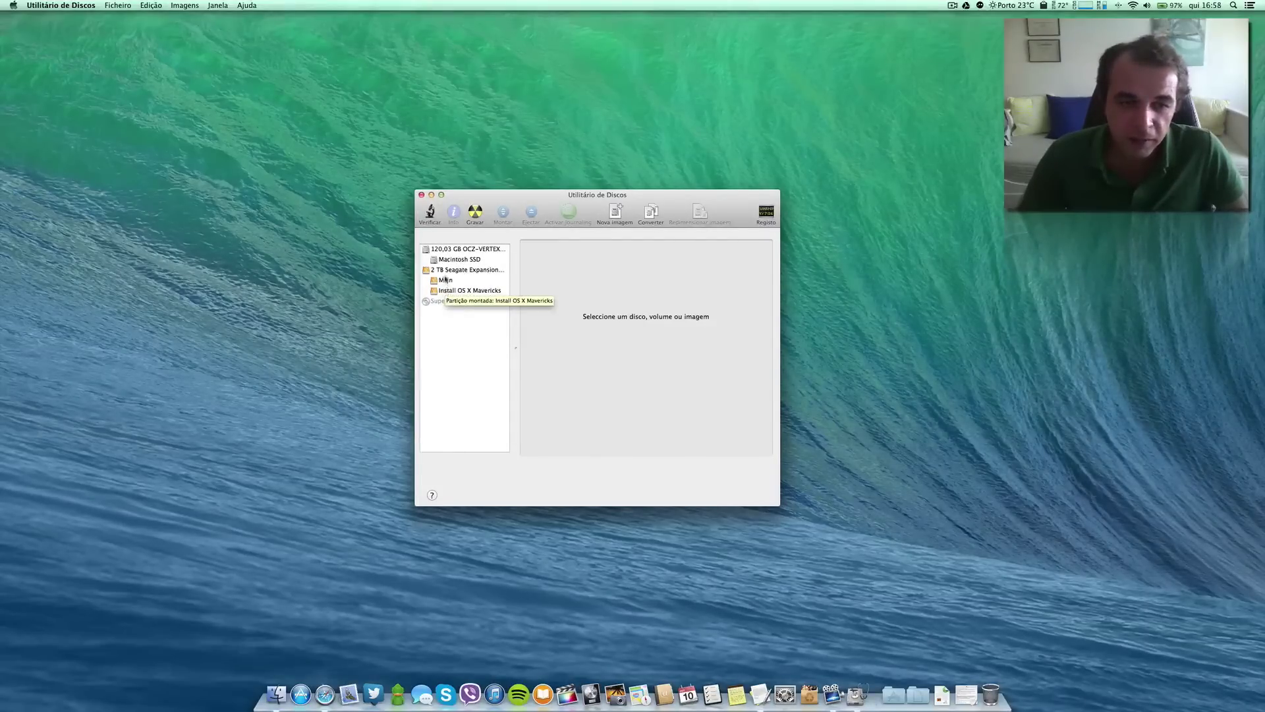
click(447, 291)
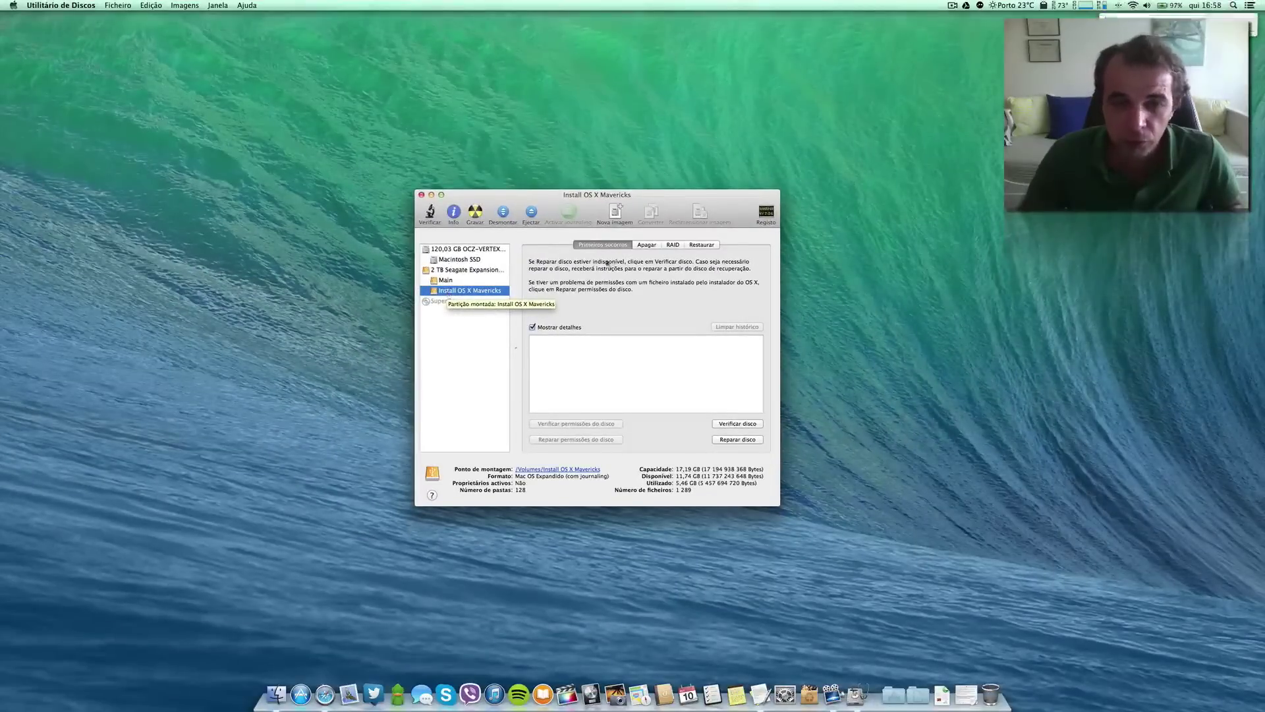
click(646, 247)
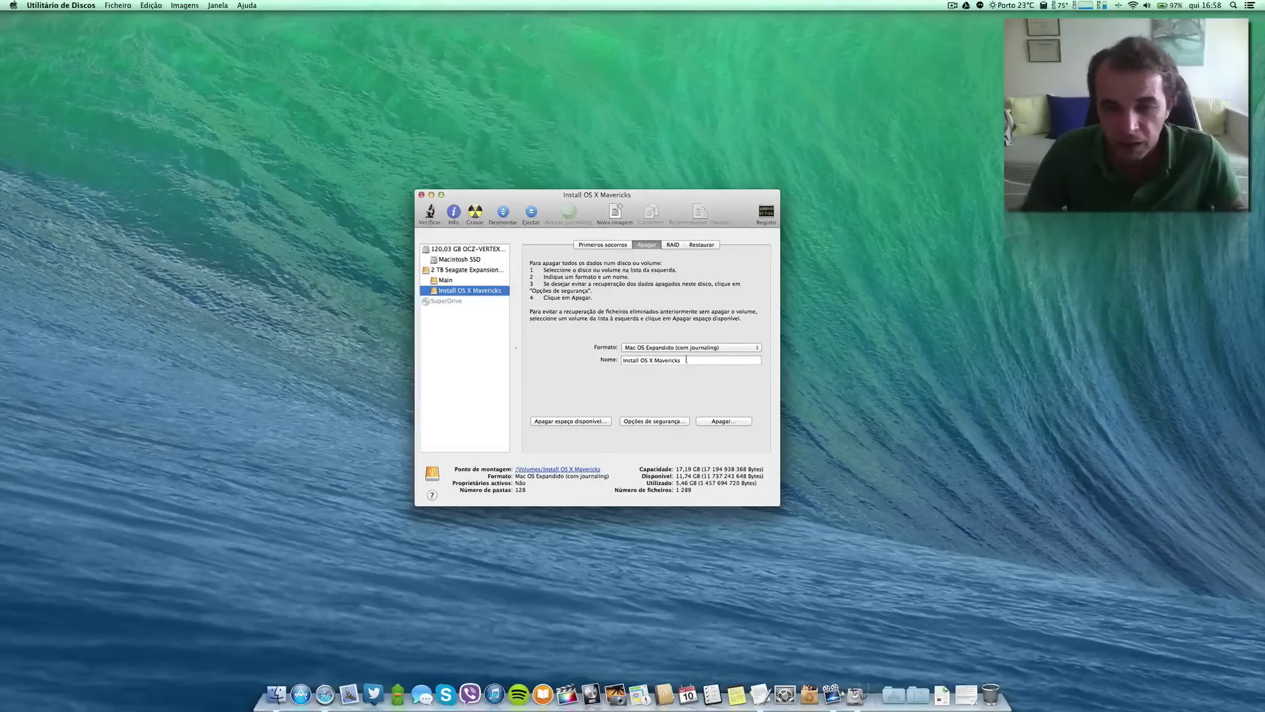
click(686, 359)
key(super+v)
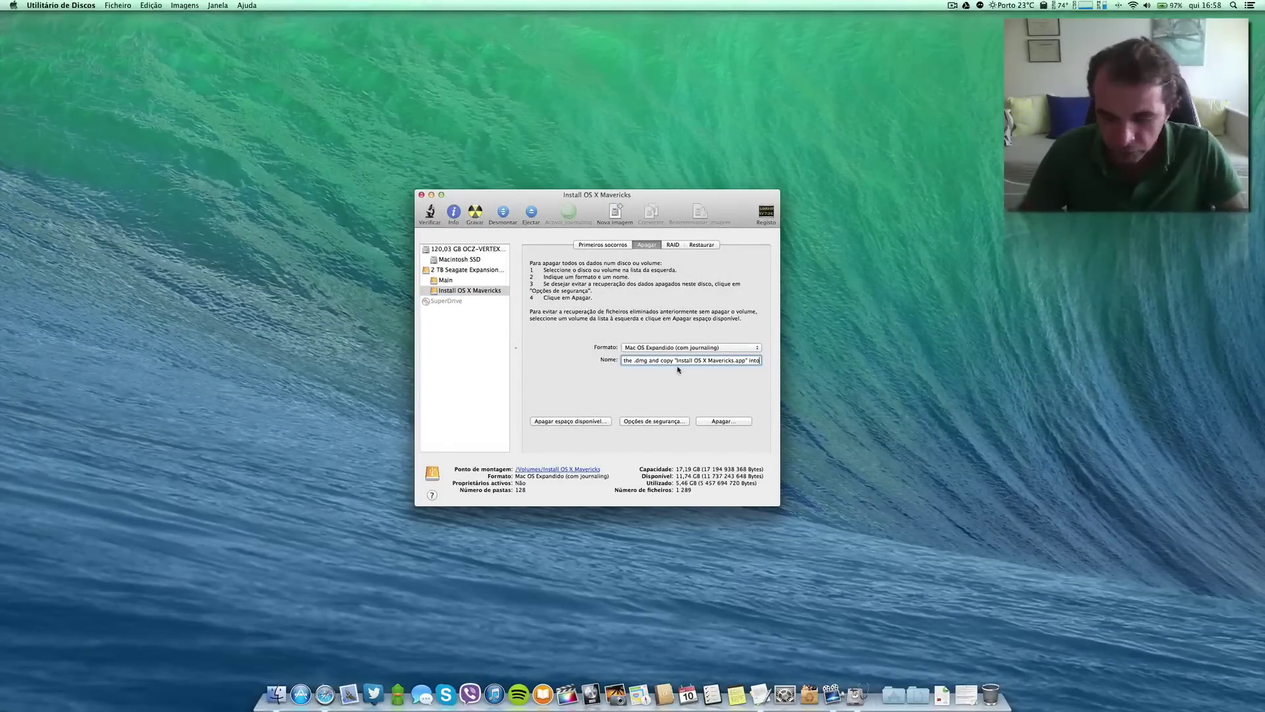
key(BackSpace)
key(BackSpace)
key(BackSpace)
key(BackSpace)
key(BackSpace)
key(BackSpace)
key(BackSpace)
key(BackSpace)
key(BackSpace)
key(BackSpace)
key(BackSpace)
key(BackSpace)
key(BackSpace)
key(BackSpace)
key(BackSpace)
key(BackSpace)
key(BackSpace)
key(BackSpace)
key(BackSpace)
key(BackSpace)
key(BackSpace)
key(BackSpace)
key(BackSpace)
key(BackSpace)
key(BackSpace)
key(BackSpace)
key(BackSpace)
key(BackSpace)
key(BackSpace)
key(BackSpace)
key(BackSpace)
key(BackSpace)
key(BackSpace)
key(BackSpace)
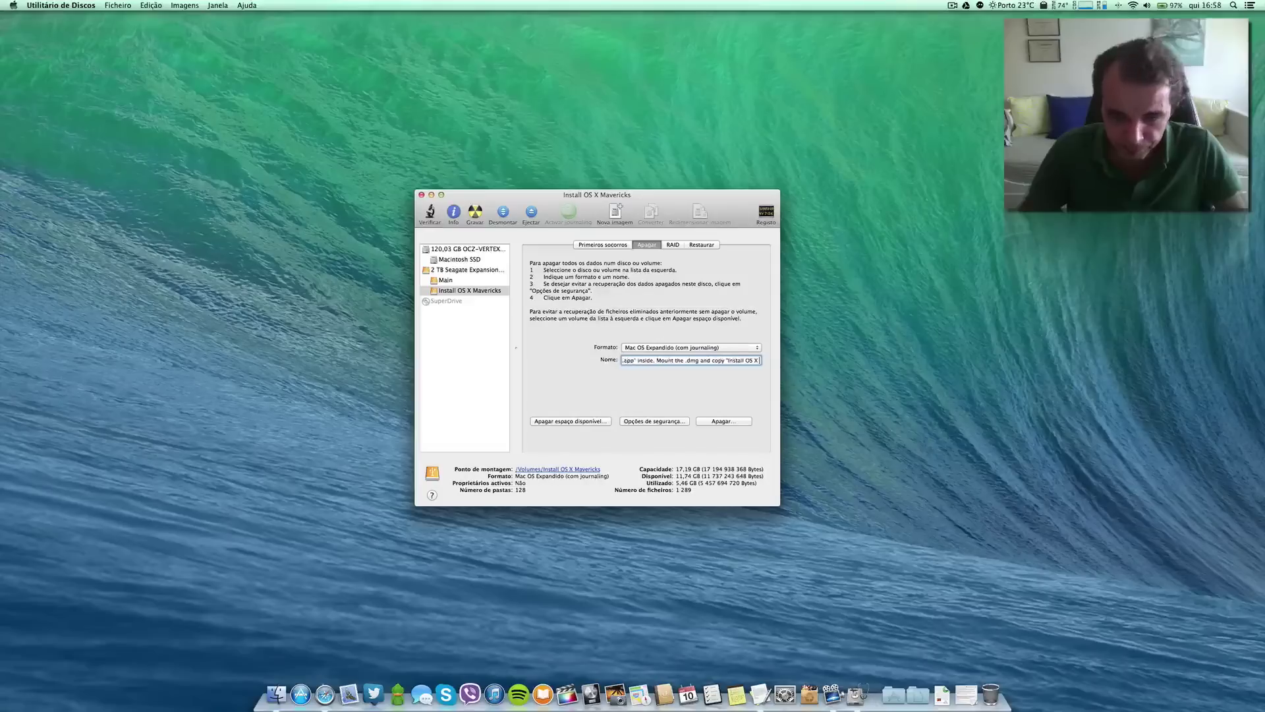
key(BackSpace)
key(BackSpace)
key(BackSpace)
key(BackSpace)
key(BackSpace)
key(BackSpace)
key(BackSpace)
key(BackSpace)
key(BackSpace)
key(BackSpace)
key(BackSpace)
key(BackSpace)
key(BackSpace)
key(BackSpace)
key(BackSpace)
key(BackSpace)
key(BackSpace)
key(BackSpace)
key(BackSpace)
key(BackSpace)
key(BackSpace)
key(BackSpace)
key(BackSpace)
key(BackSpace)
key(BackSpace)
key(BackSpace)
key(BackSpace)
key(BackSpace)
key(BackSpace)
key(BackSpace)
key(BackSpace)
key(BackSpace)
key(BackSpace)
key(BackSpace)
key(BackSpace)
key(BackSpace)
key(BackSpace)
key(BackSpace)
key(BackSpace)
key(BackSpace)
key(BackSpace)
key(BackSpace)
key(BackSpace)
key(BackSpace)
key(BackSpace)
key(BackSpace)
key(BackSpace)
key(BackSpace)
key(BackSpace)
key(BackSpace)
key(BackSpace)
key(BackSpace)
key(BackSpace)
key(BackSpace)
key(BackSpace)
key(BackSpace)
key(BackSpace)
key(BackSpace)
key(BackSpace)
key(BackSpace)
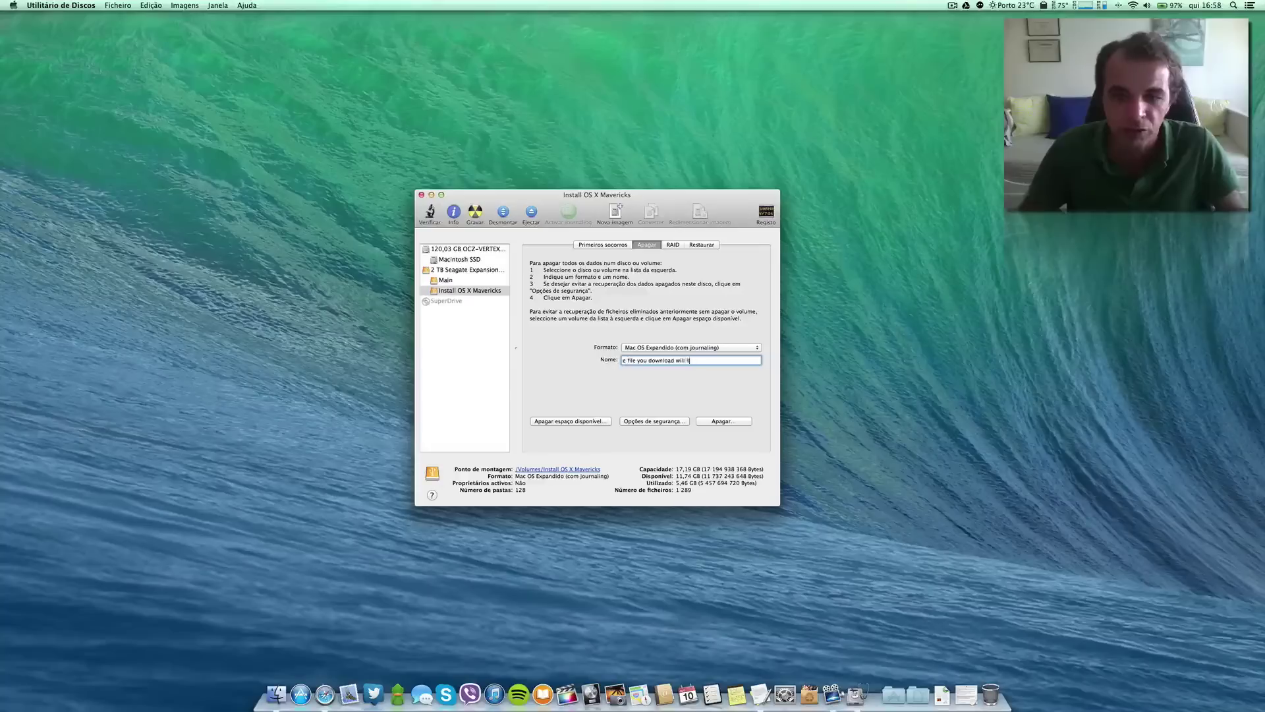
key(BackSpace)
key(BackSpace)
key(BackSpace)
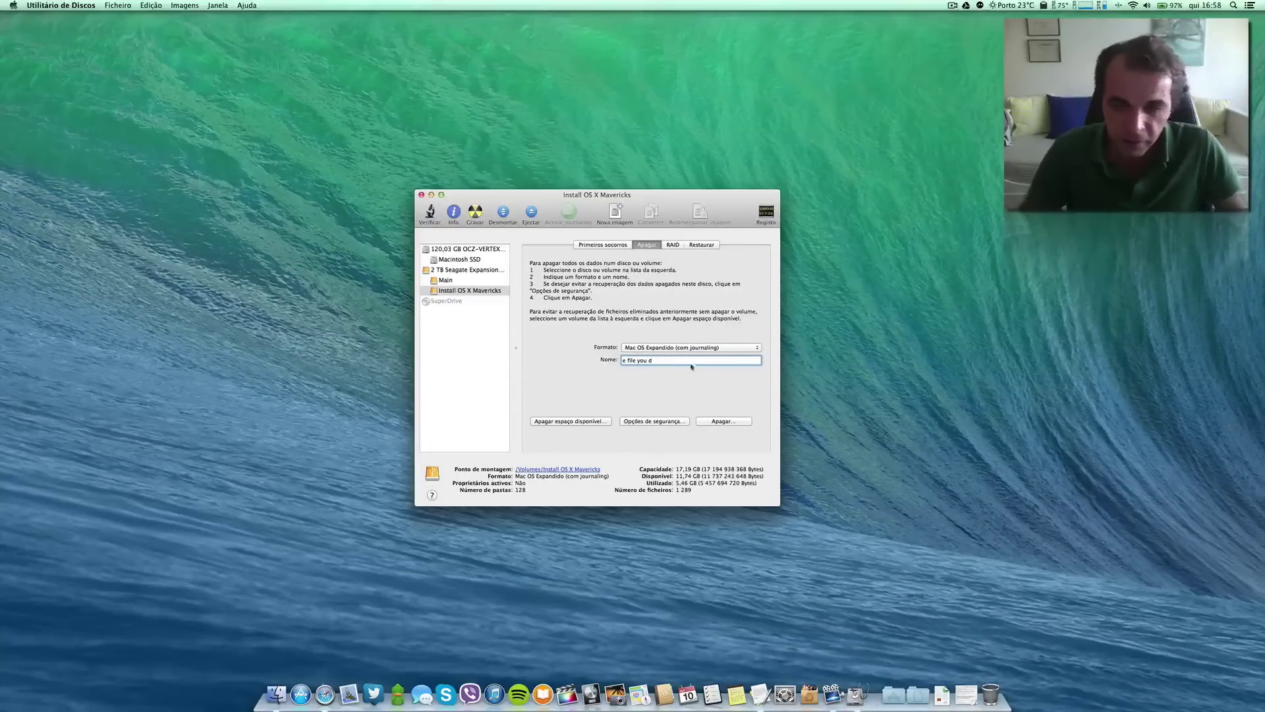
Step: Replace the partition name with "Untitled" in the erase settings and close Disk Utility without erasing
key(super+a)
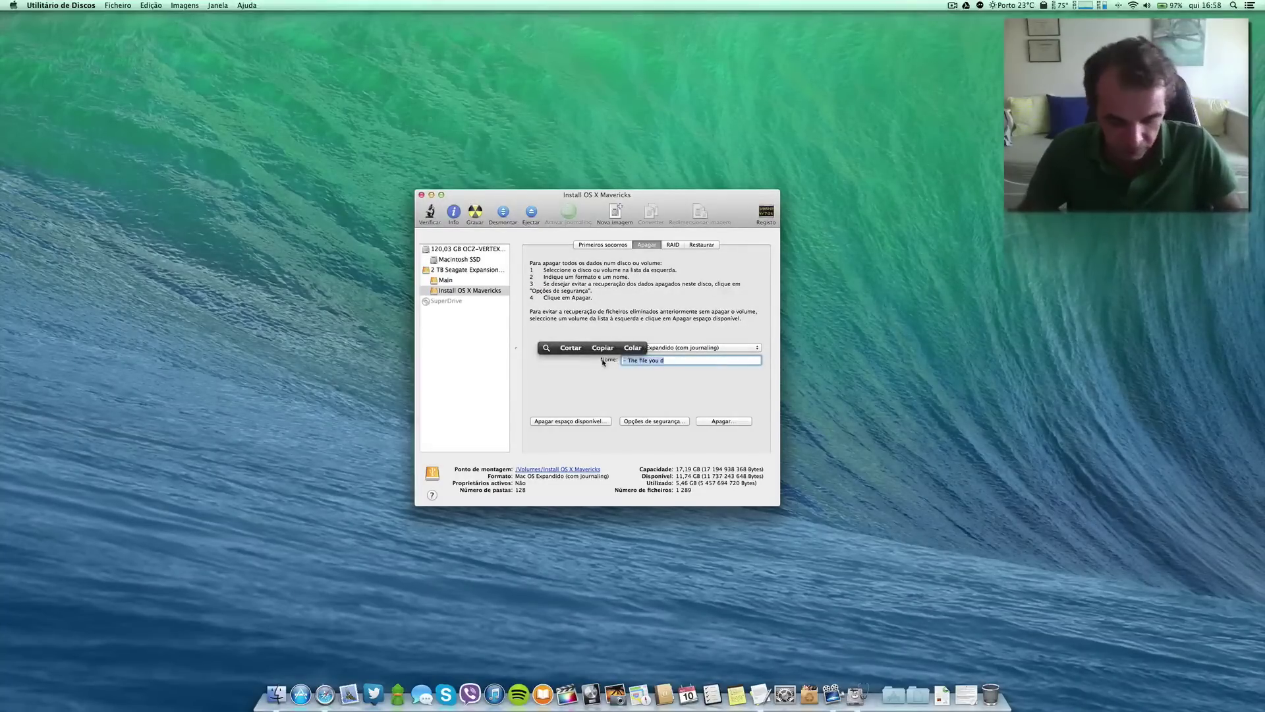
key(BackSpace)
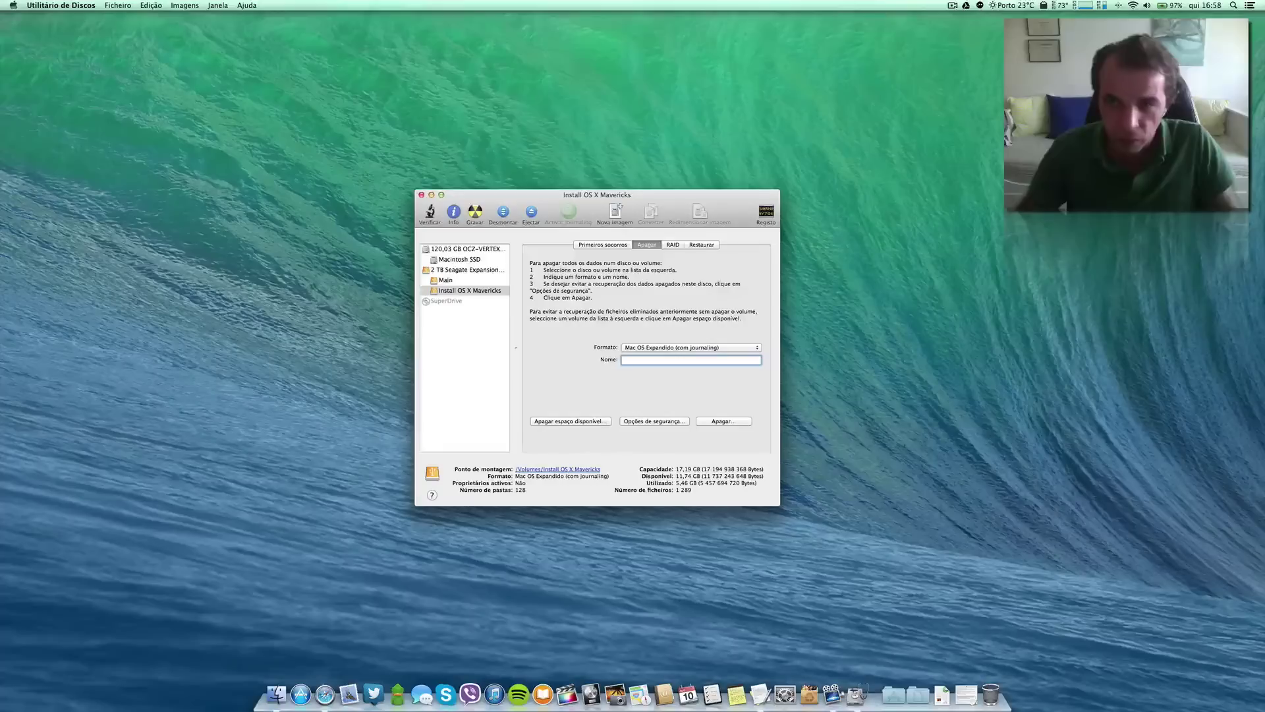
click(1044, 7)
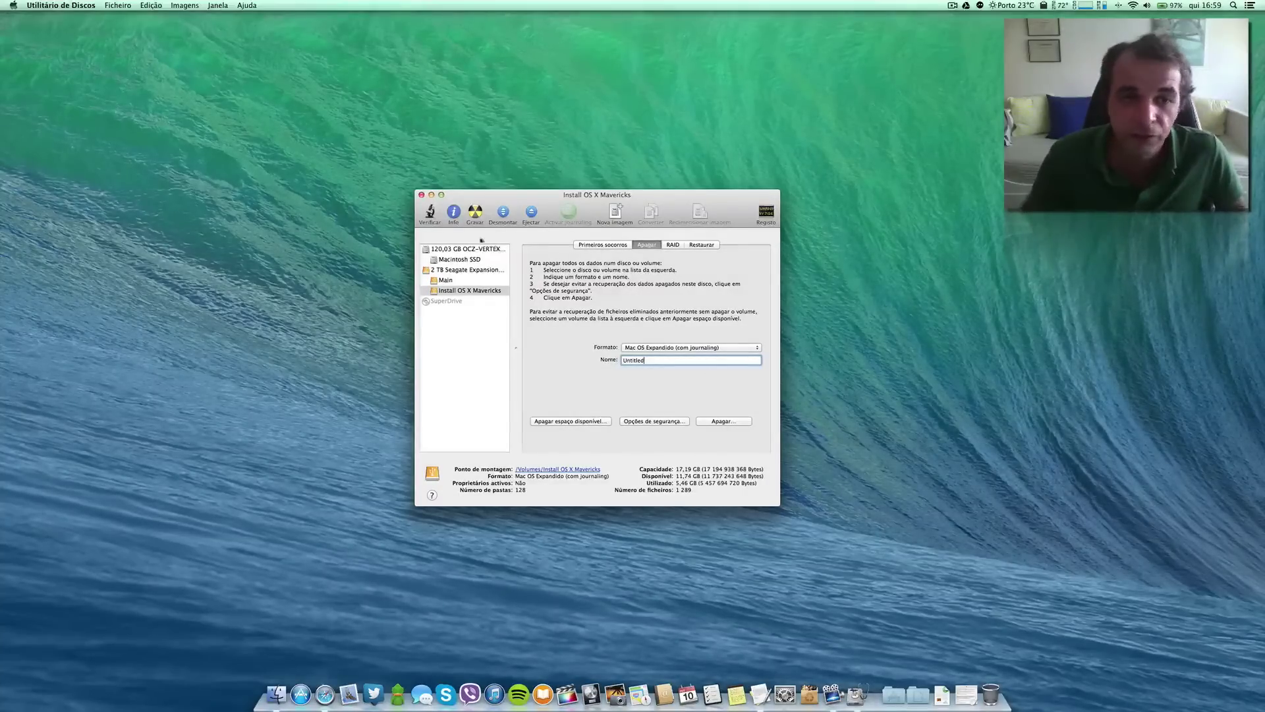
click(422, 195)
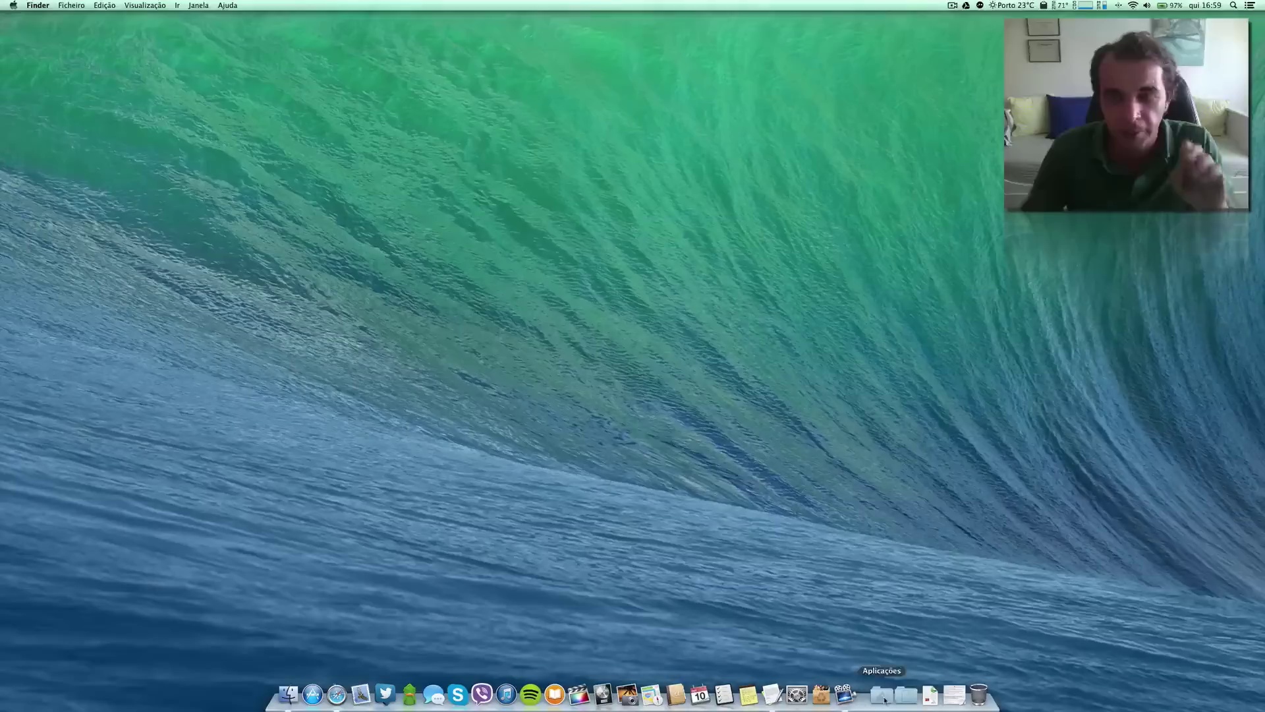
Step: Bring up the minimized text document with the Mavericks instructions, move its window higher and skim it
click(954, 695)
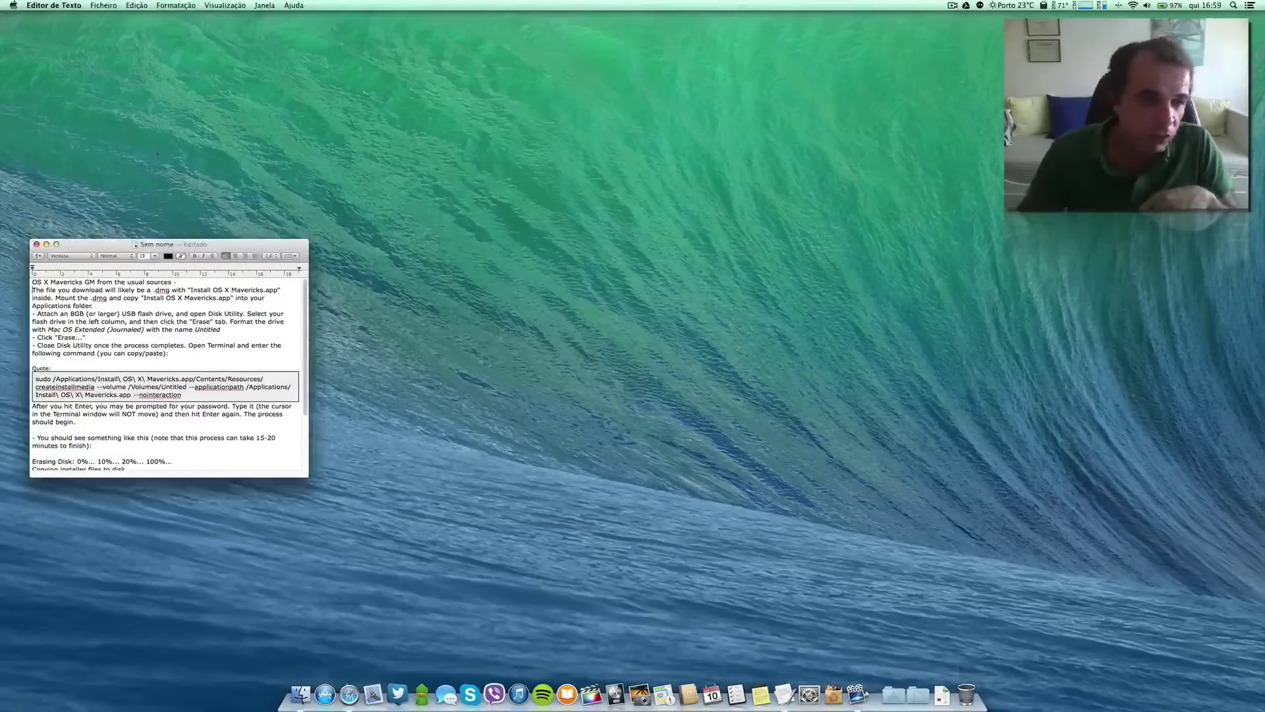
drag(203, 245, 213, 134)
scroll(137, 193, down, 3)
scroll(137, 193, up, 3)
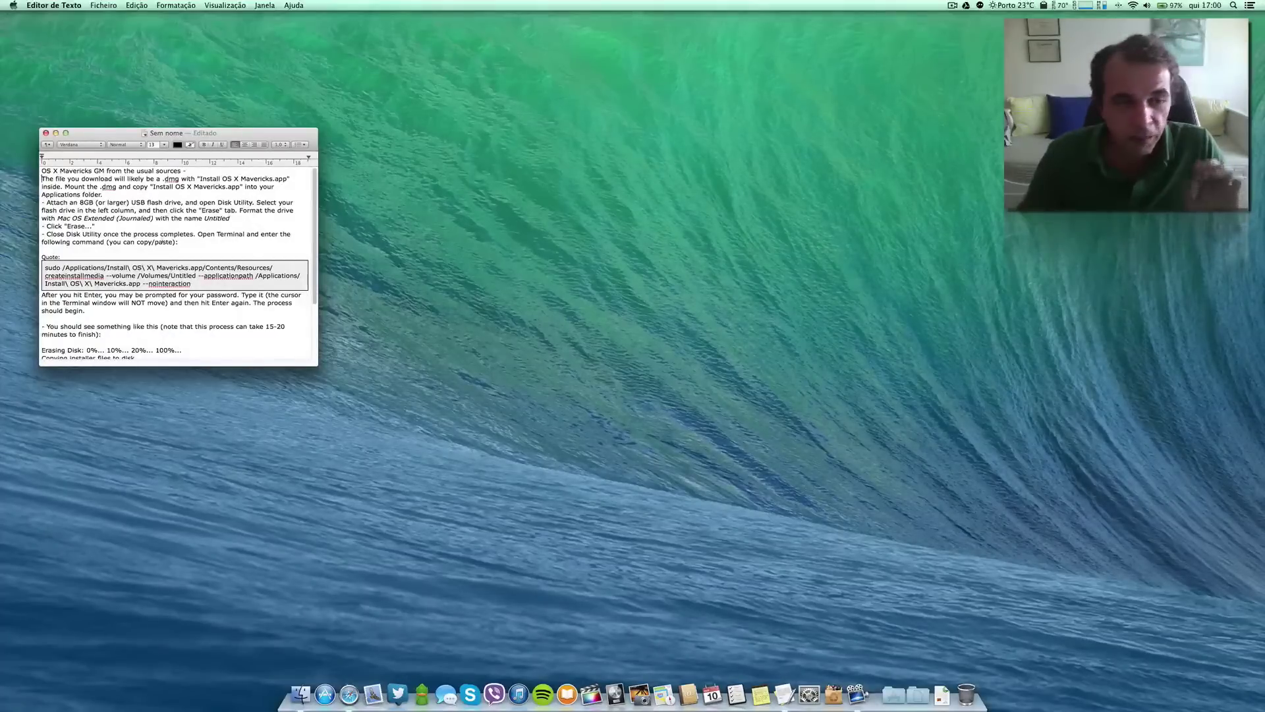
Step: Find and launch Terminal with a Spotlight search, and place its window beside the instructions
click(1233, 5)
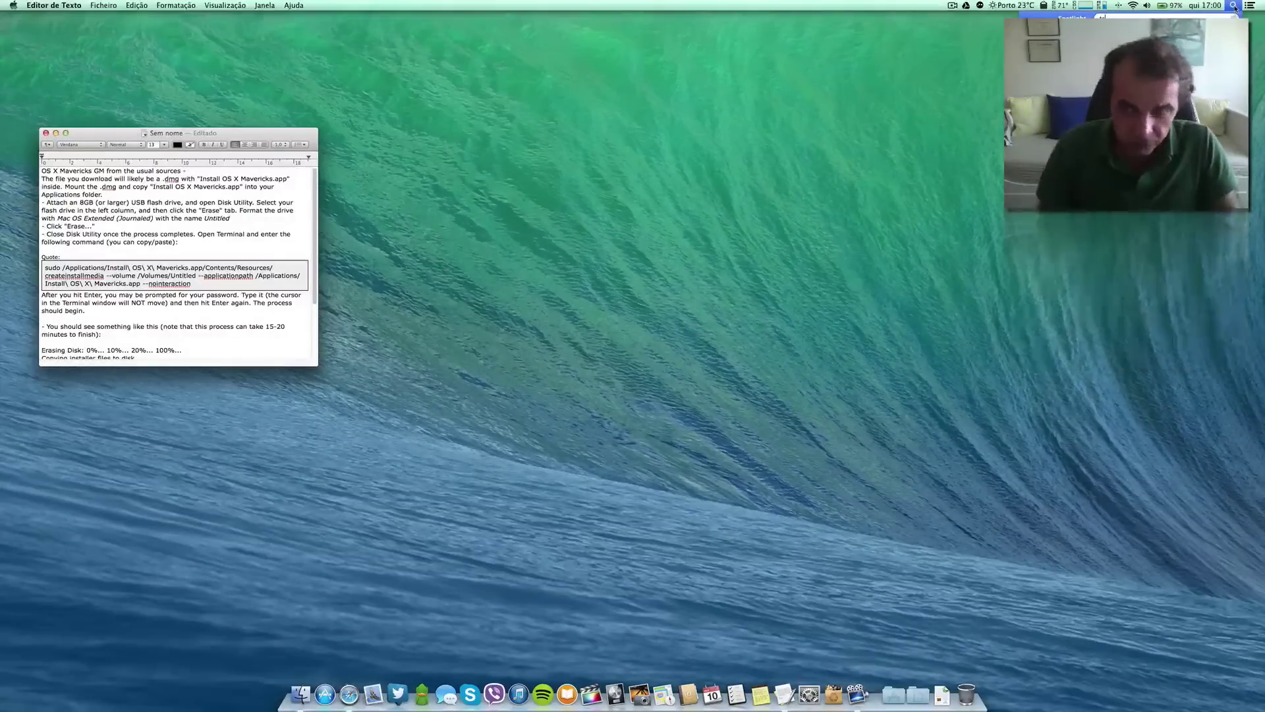
text(ter)
key(Return)
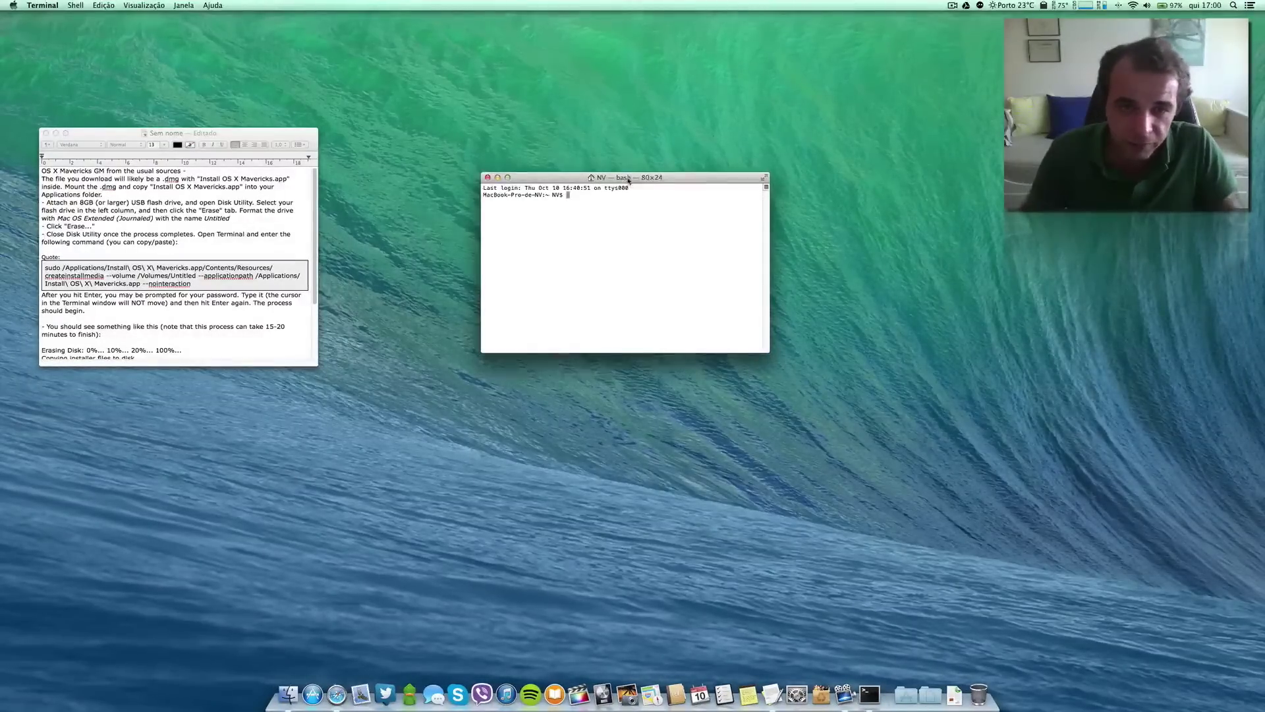
drag(639, 178, 639, 149)
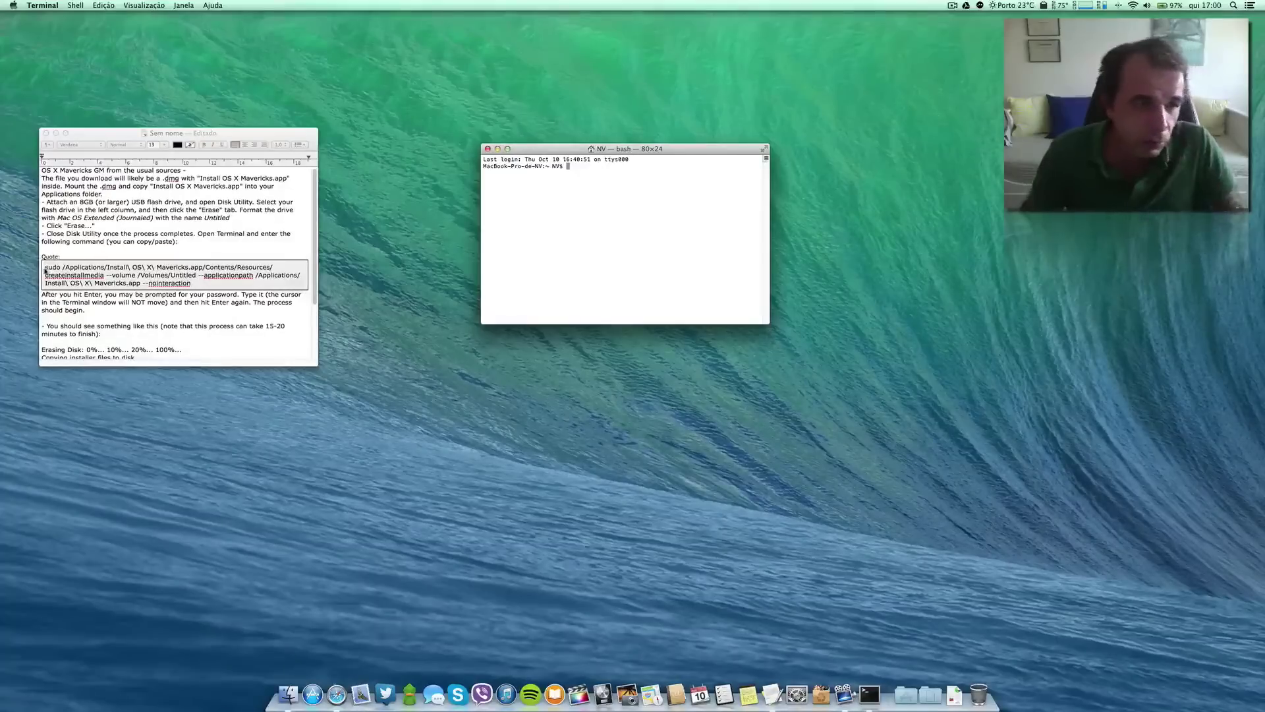
Step: Copy the quoted sudo createinstallmedia command from the instructions and make the Terminal prompt active
click(44, 267)
drag(44, 267, 191, 284)
click(191, 296)
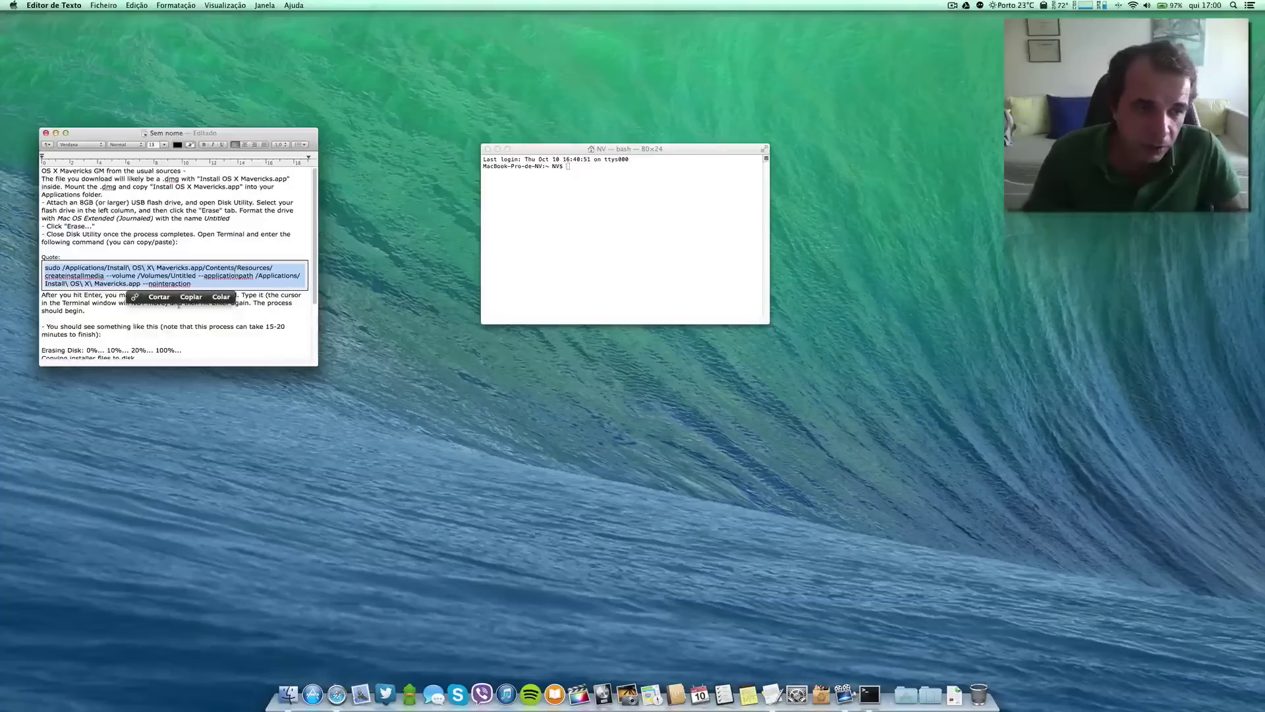
click(570, 168)
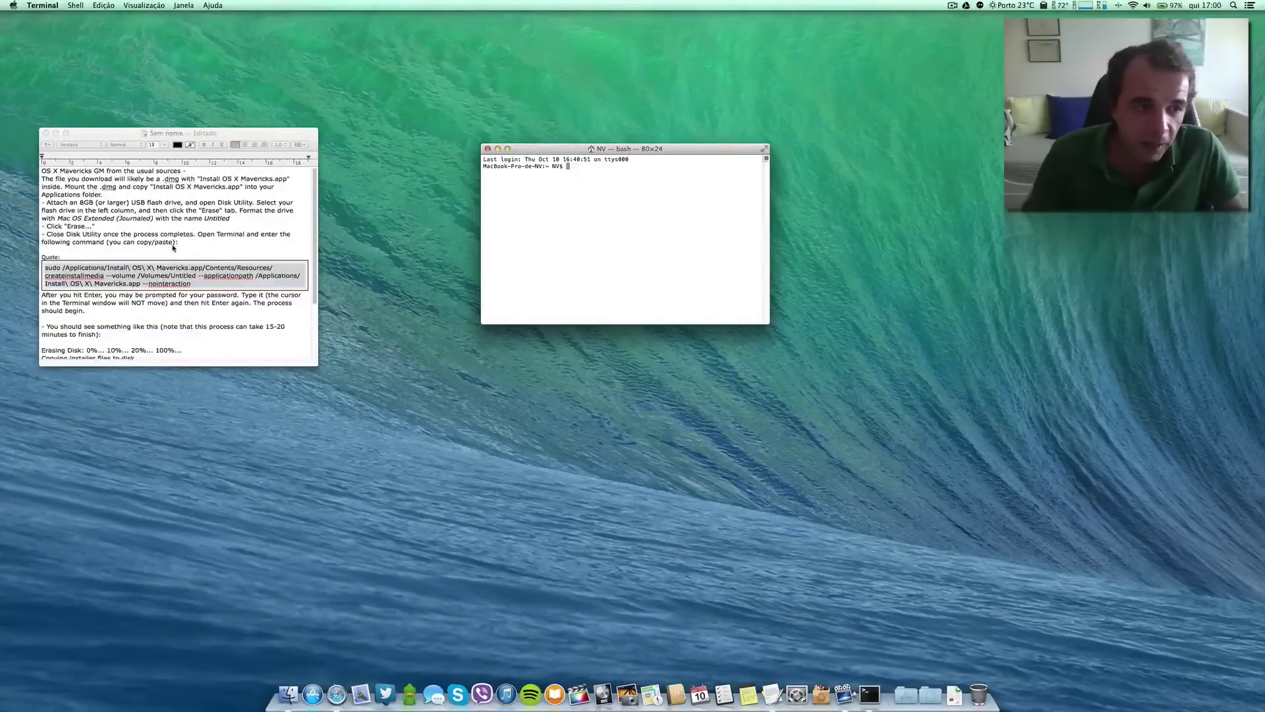
Step: Review the instructions on the expected Terminal output and USB booting, with the Terminal window moved closer to the document
scroll(173, 247, down, 5)
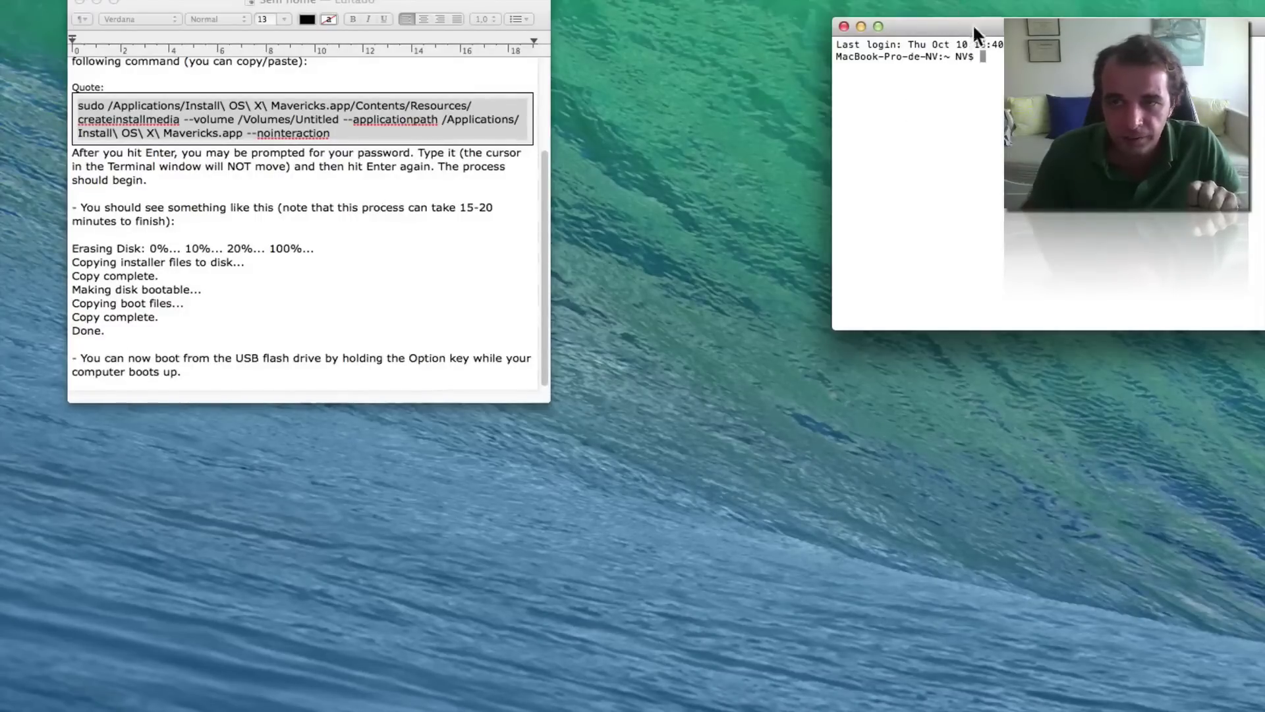
drag(972, 23, 764, 56)
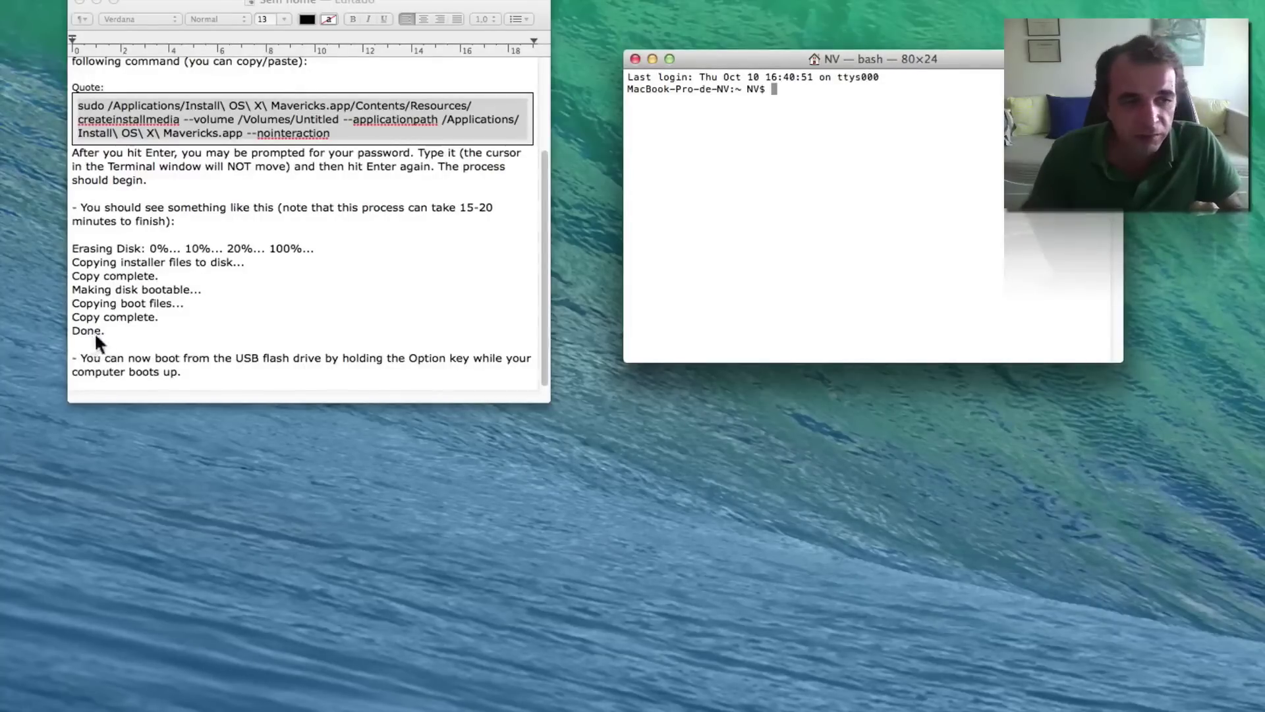
scroll(102, 332, up, 1)
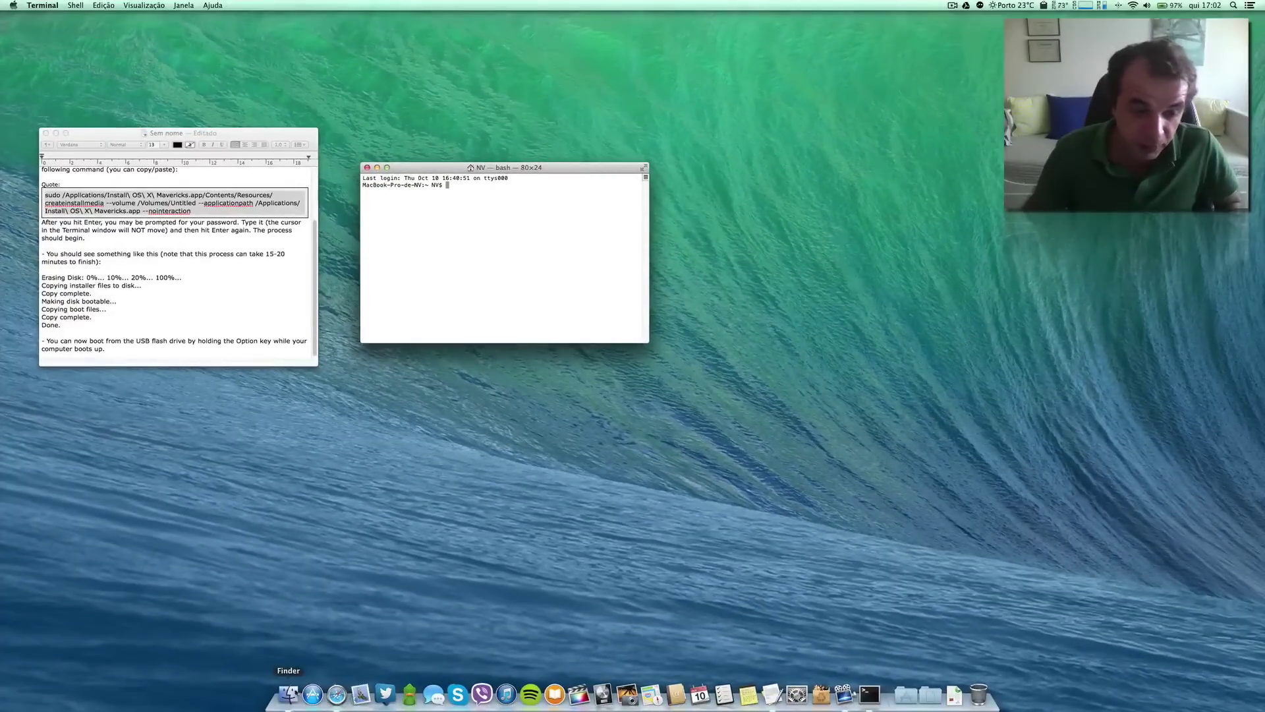
Step: Show the Install OS X Mavericks volume in a new Finder window and widen the sidebar to reveal its full name
click(292, 694)
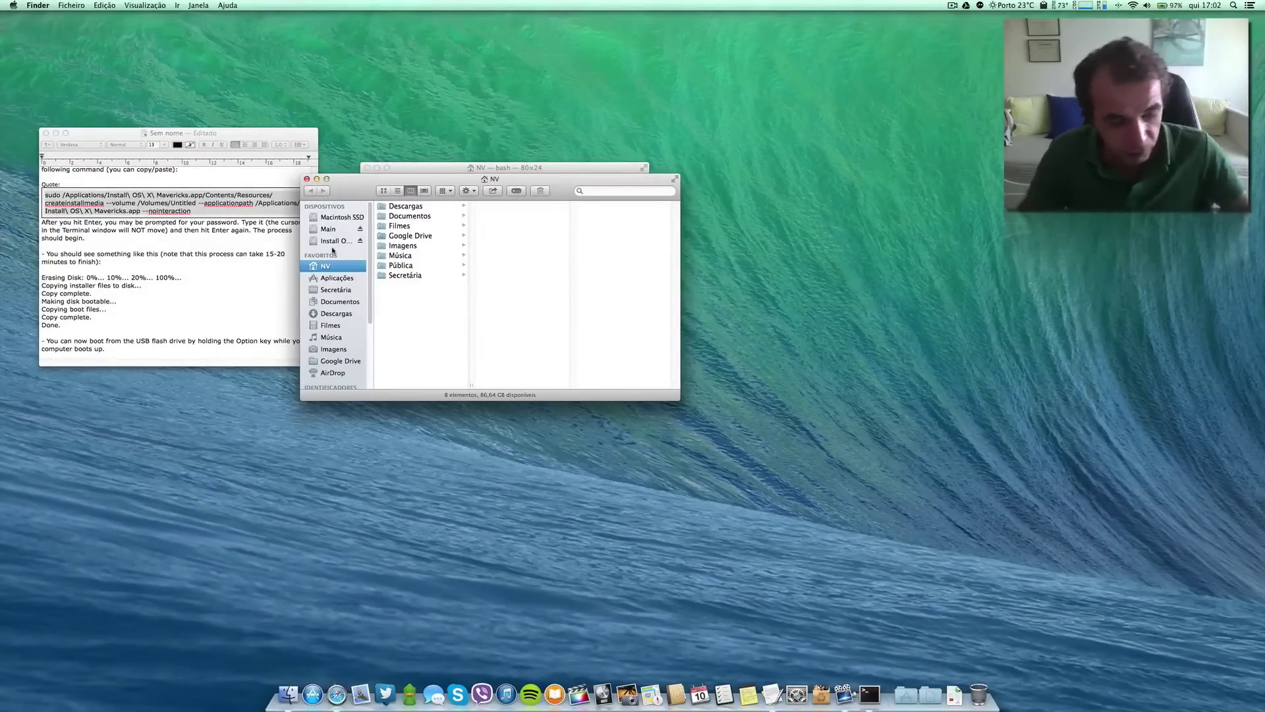
click(340, 241)
drag(372, 244, 423, 245)
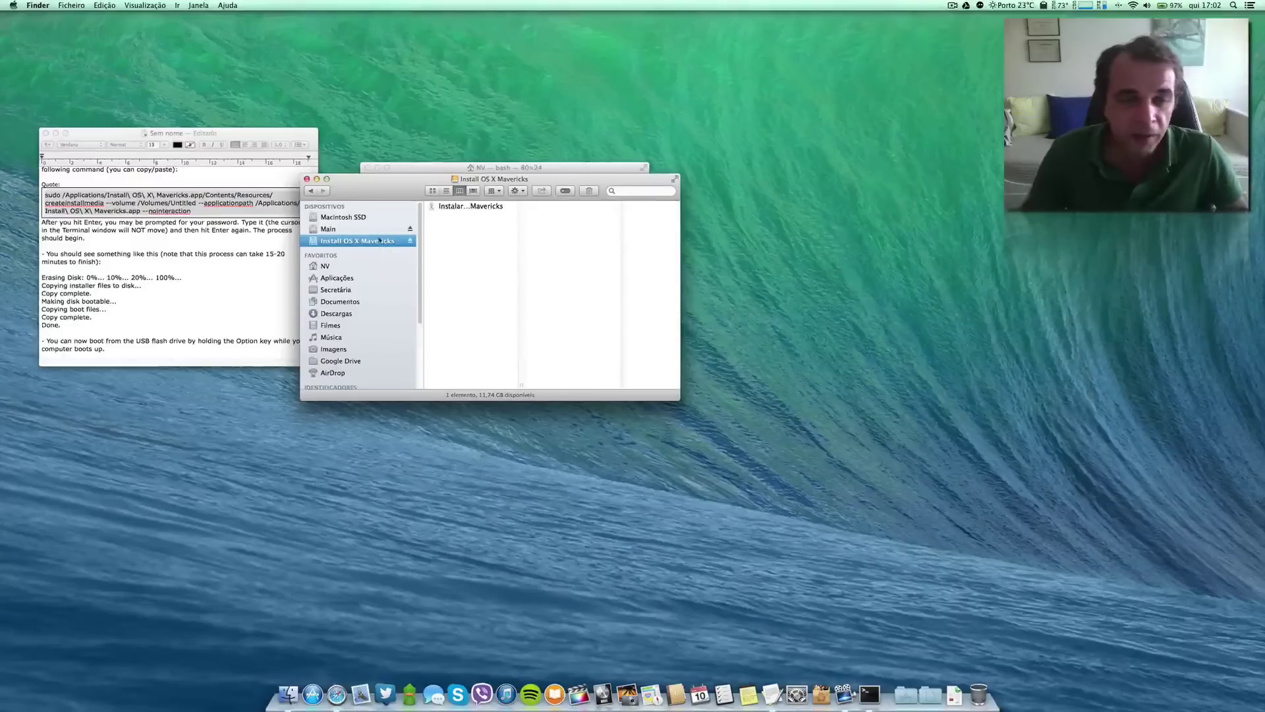
Step: Move the Finder window clear of the others, minimize the instructions document, and close the Terminal and Finder windows
drag(383, 193, 504, 386)
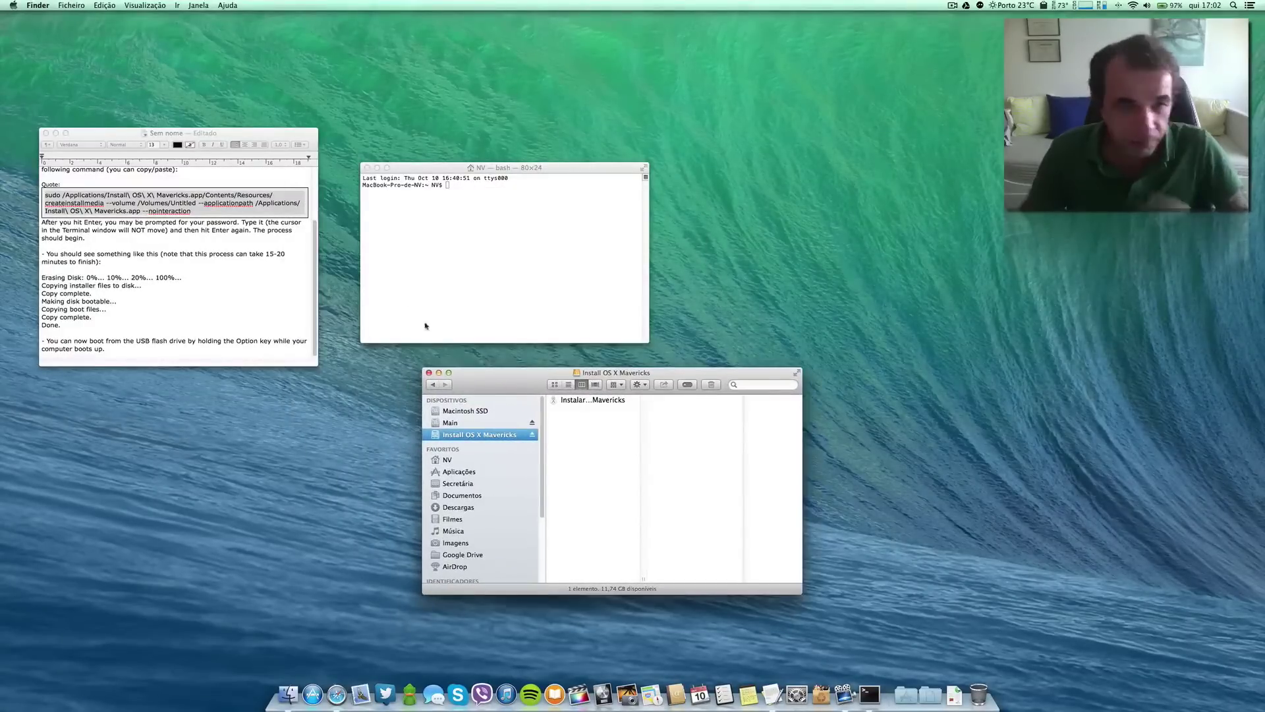
click(14, 8)
click(200, 136)
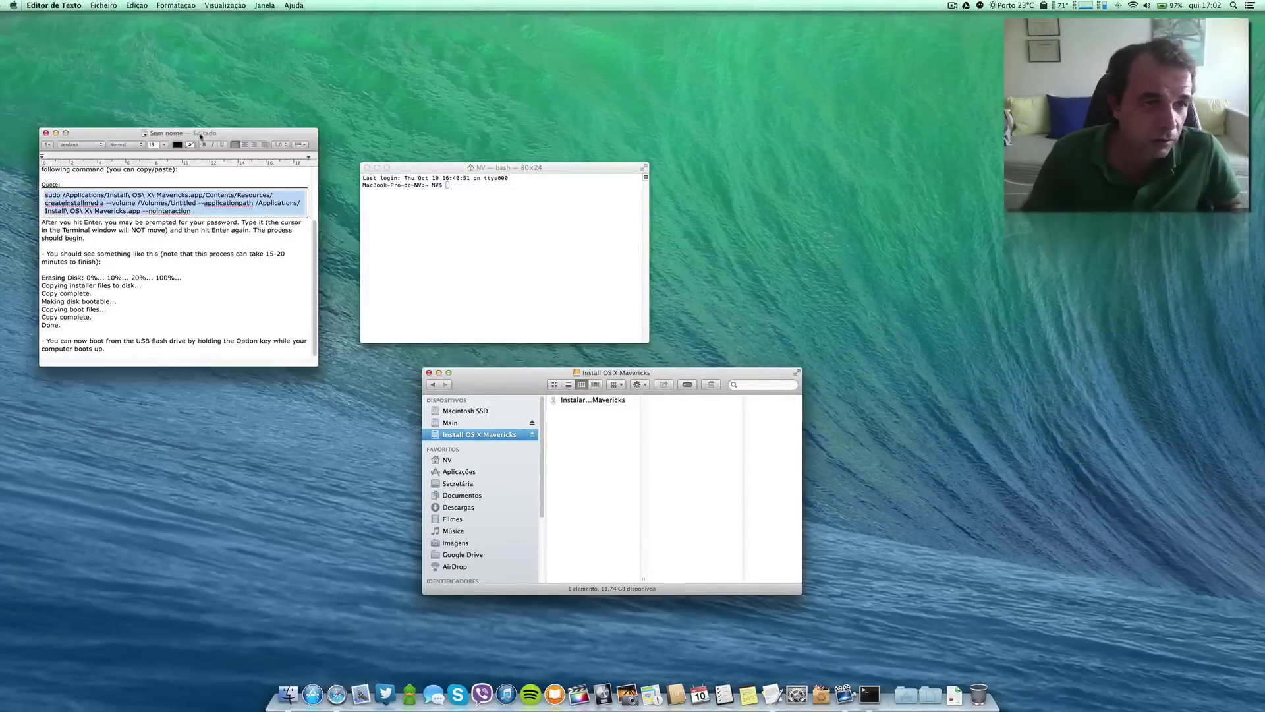
click(57, 134)
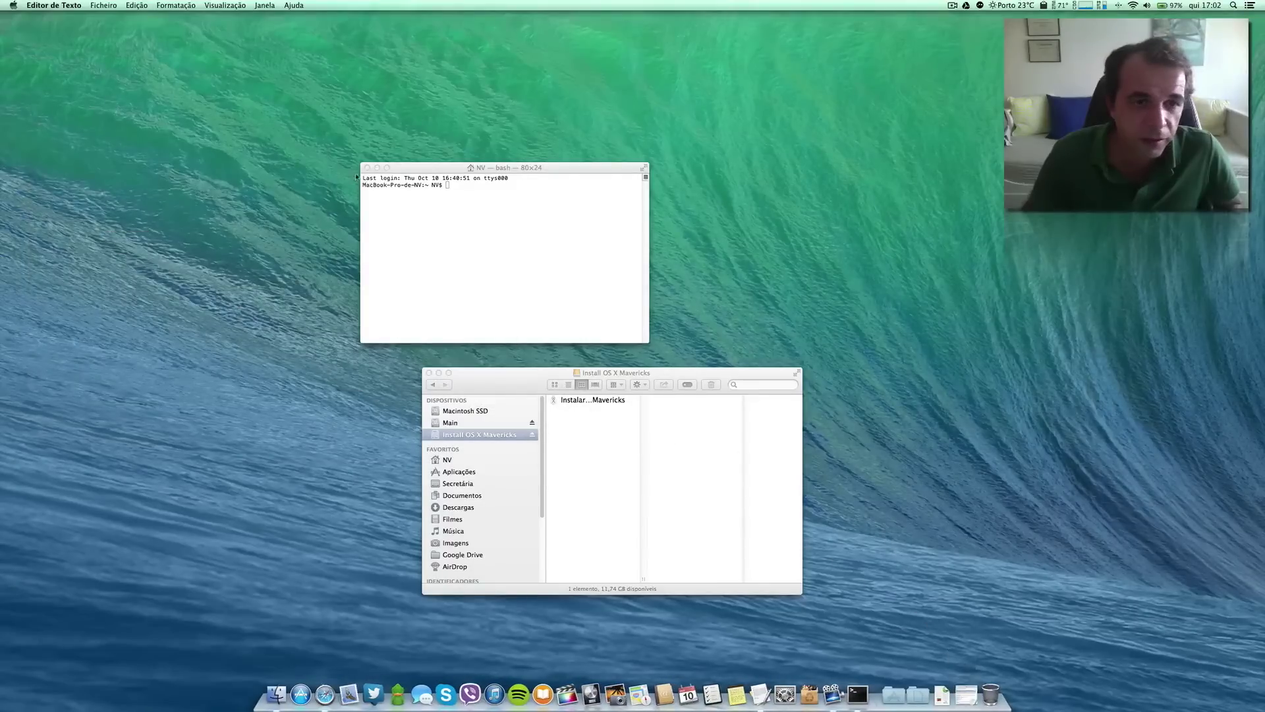
click(368, 168)
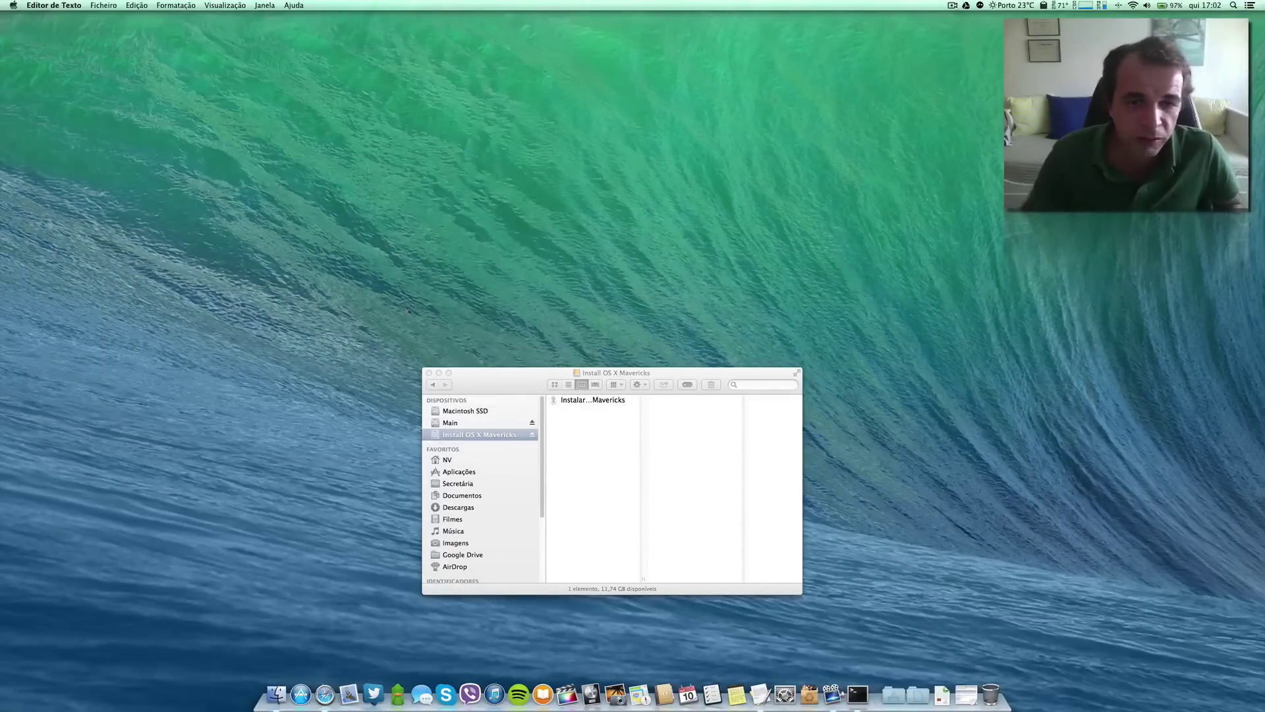
click(428, 373)
Step: Open About This Mac, switch its OS X version line to the build number, and move the window slightly lower
click(14, 5)
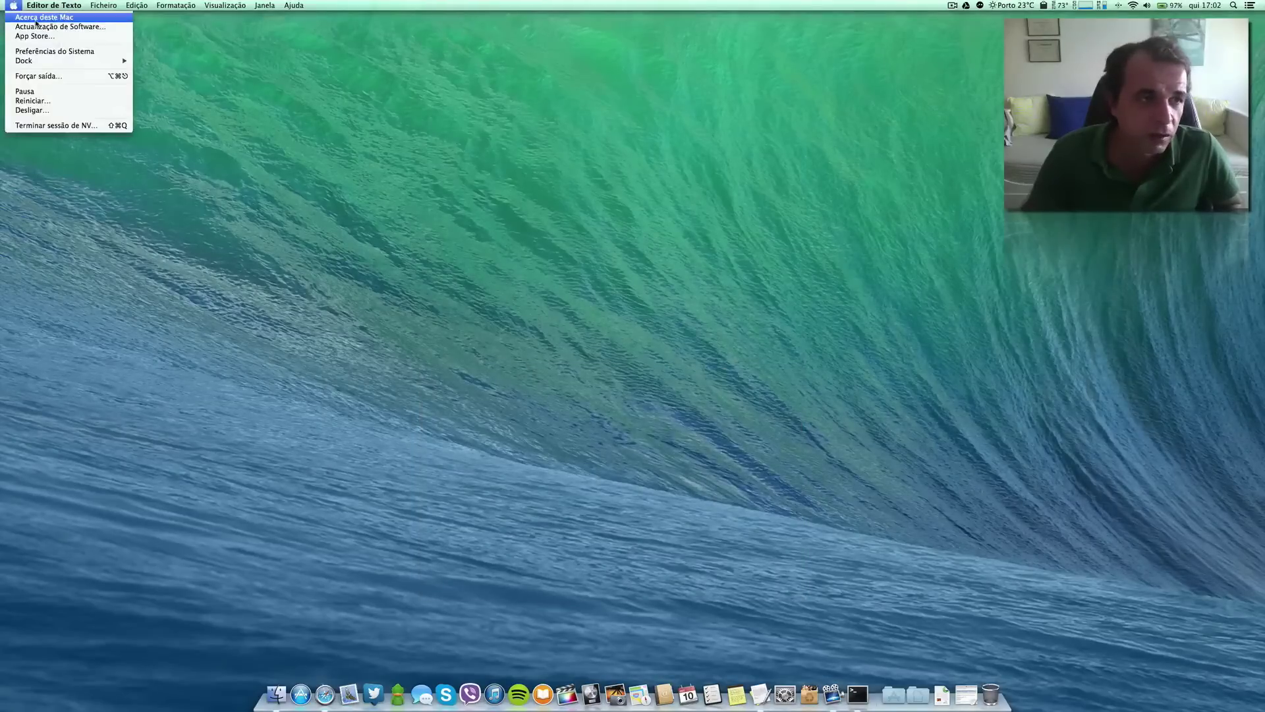
click(40, 16)
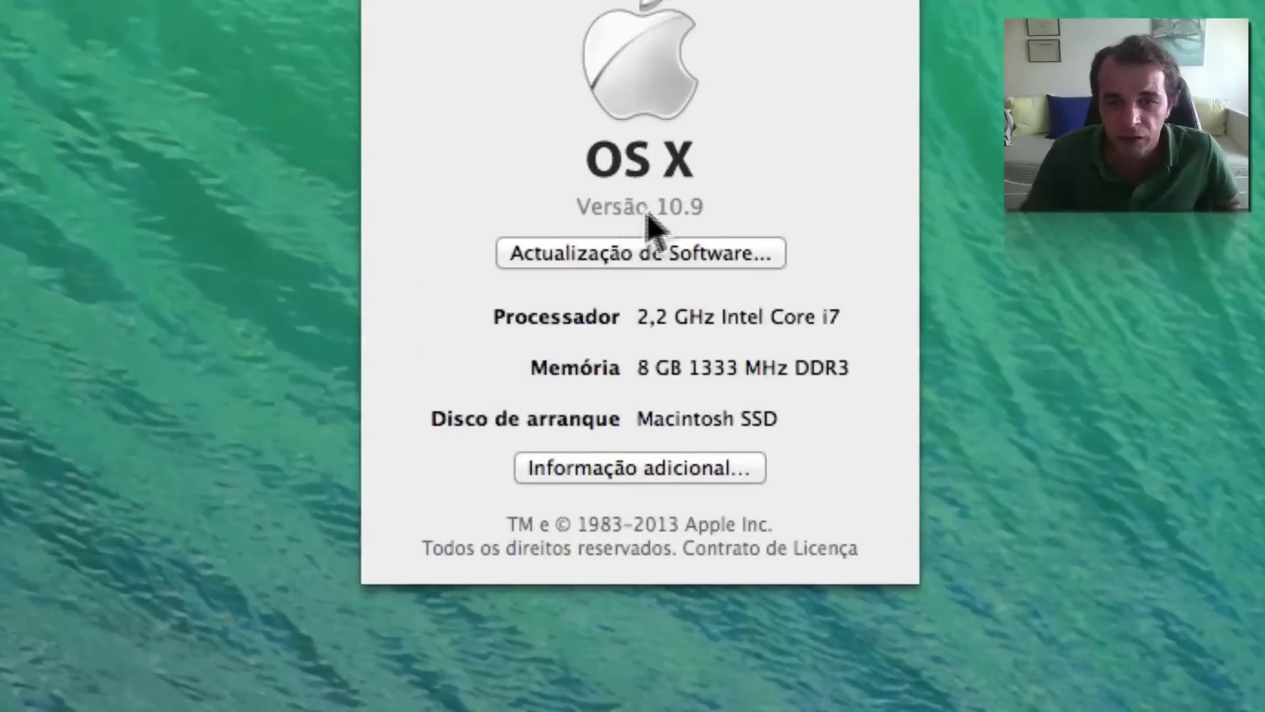
click(647, 209)
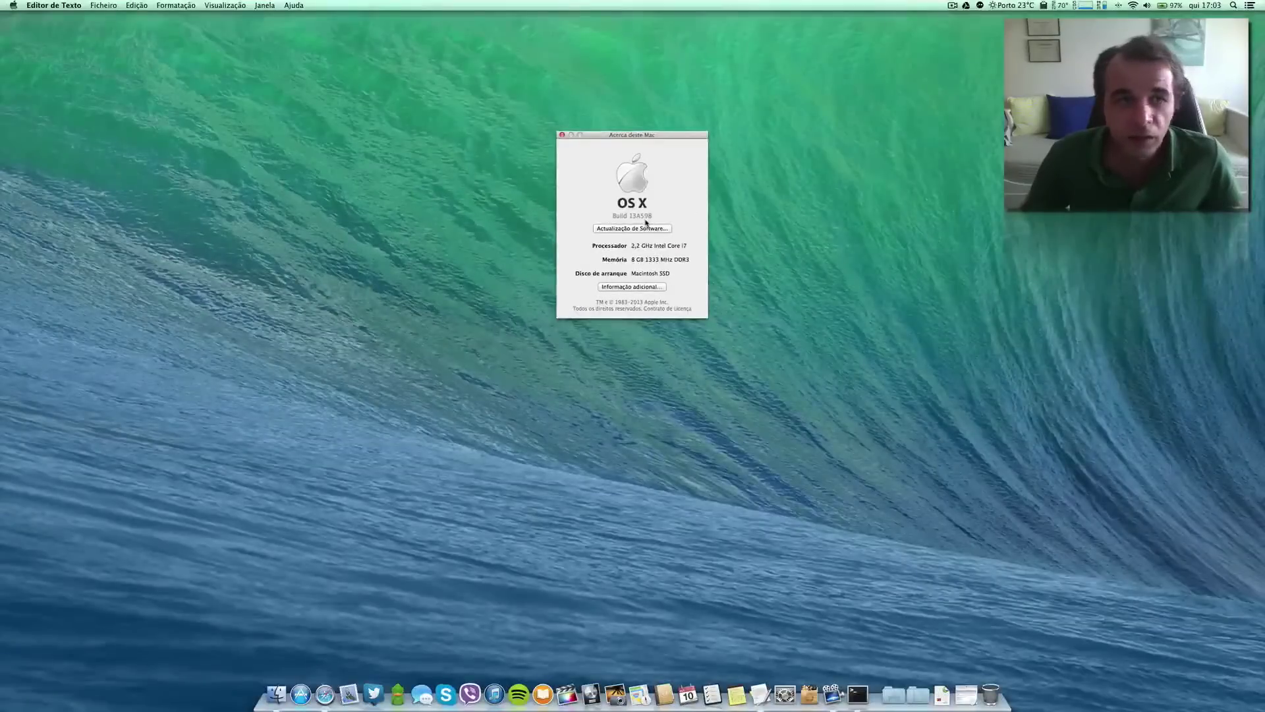
drag(626, 138, 630, 167)
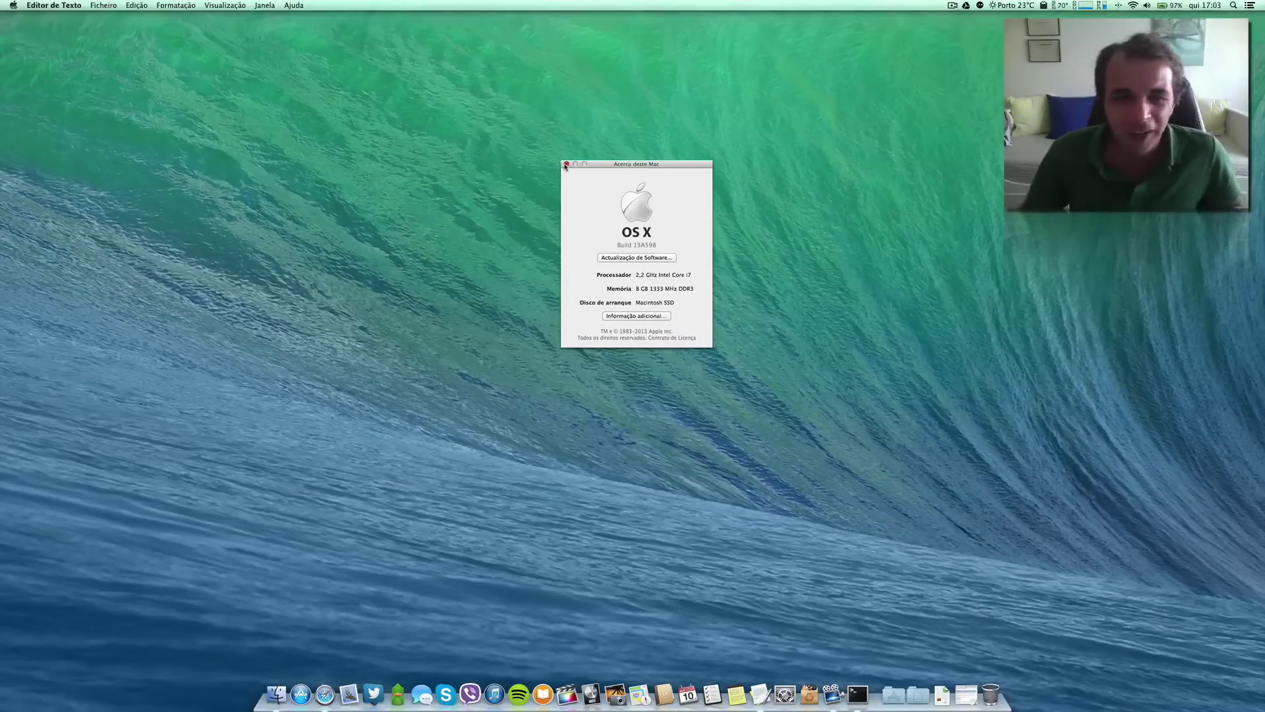
Step: Close the About This Mac window and quit Terminal
click(567, 165)
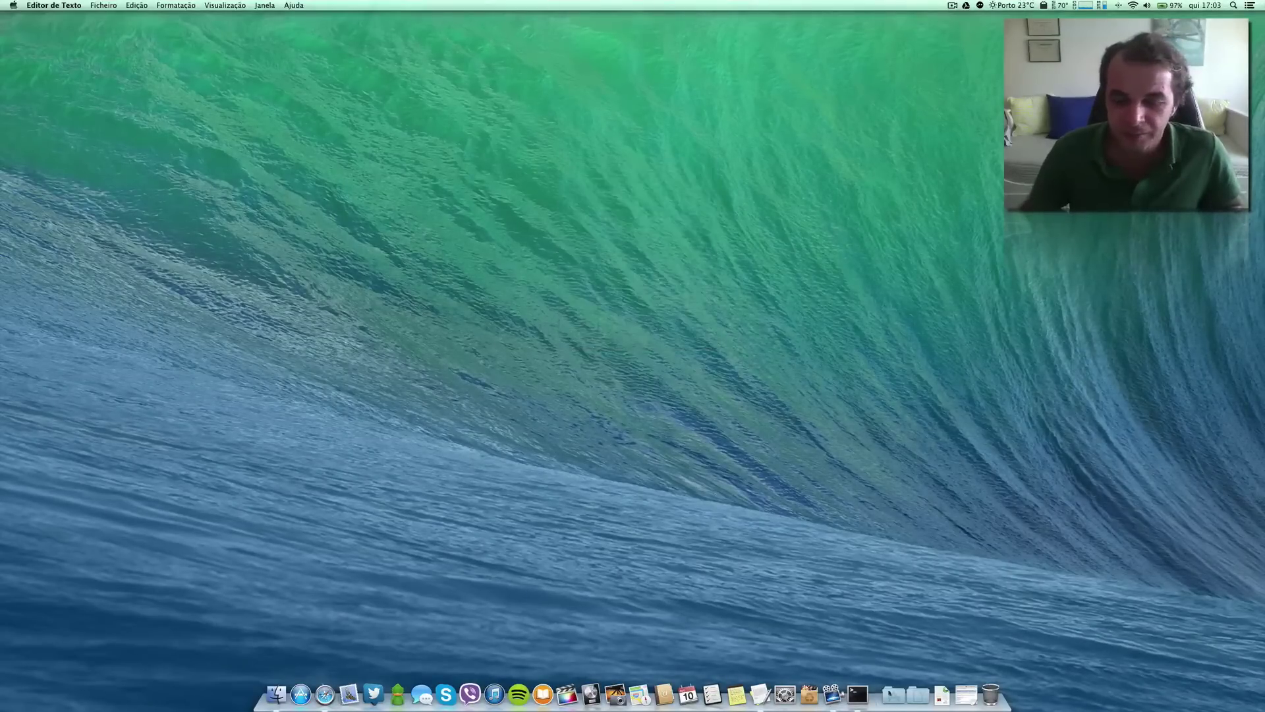
right_click(861, 696)
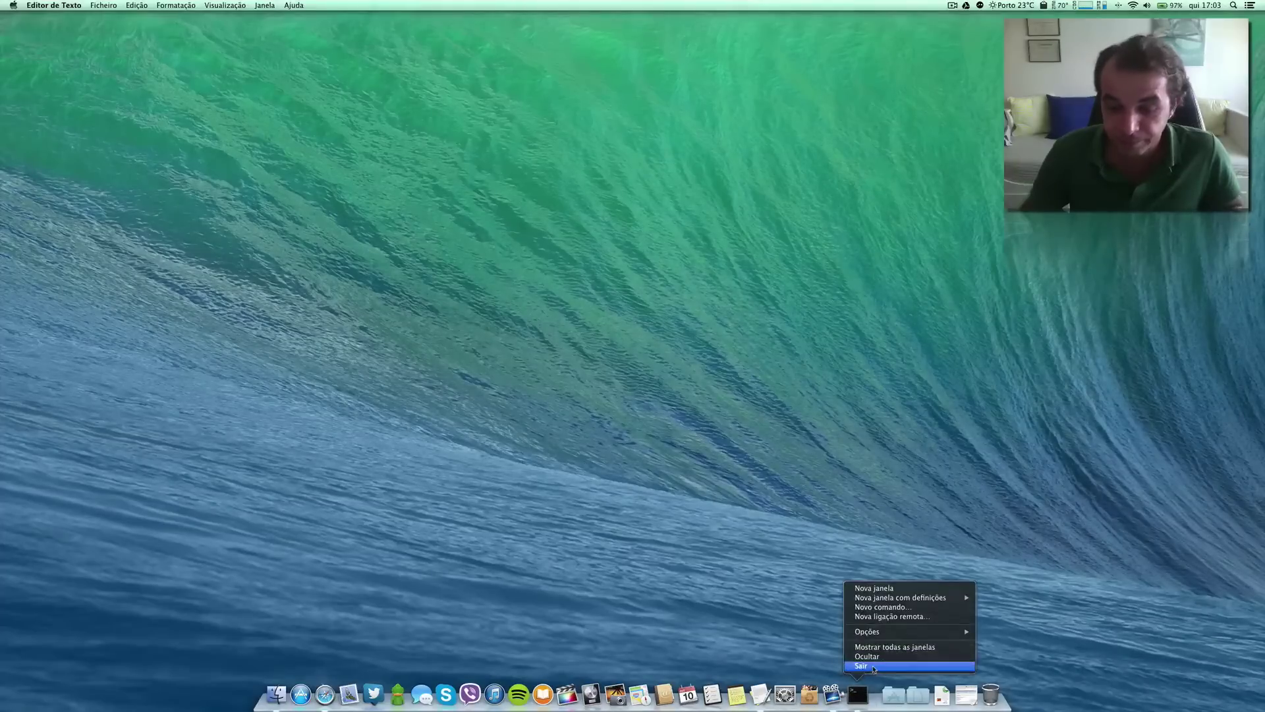
click(870, 658)
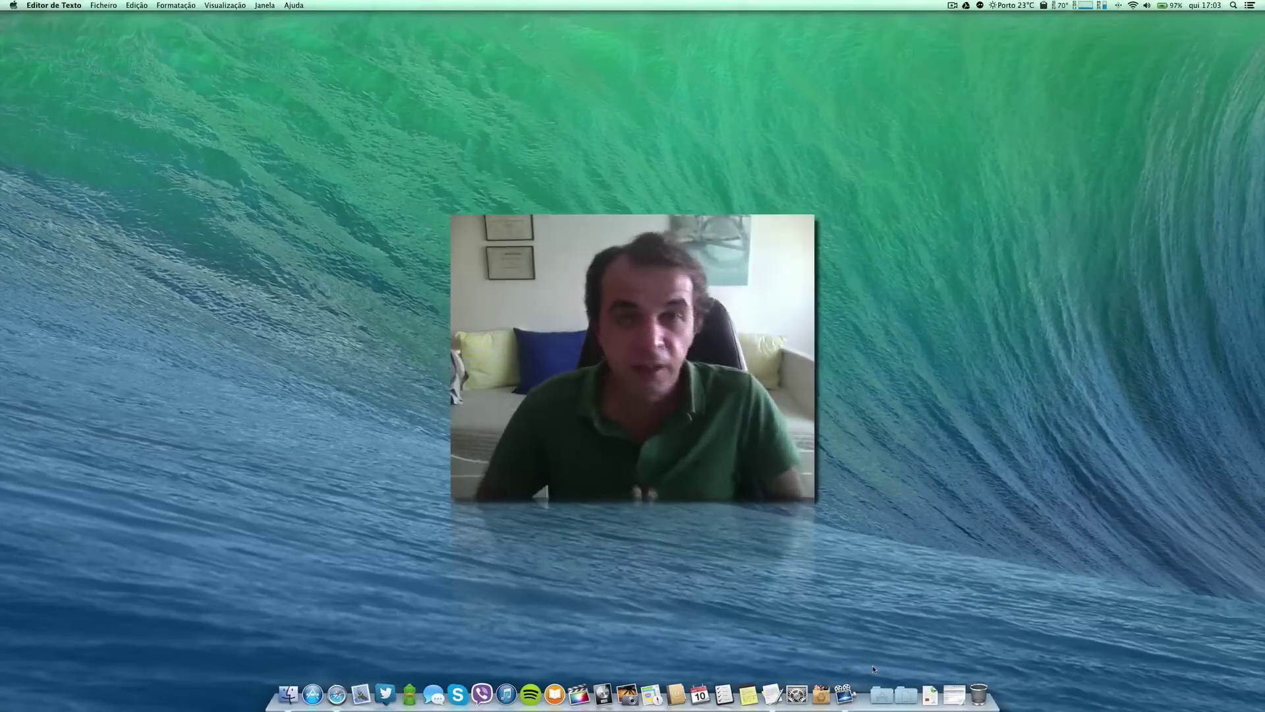